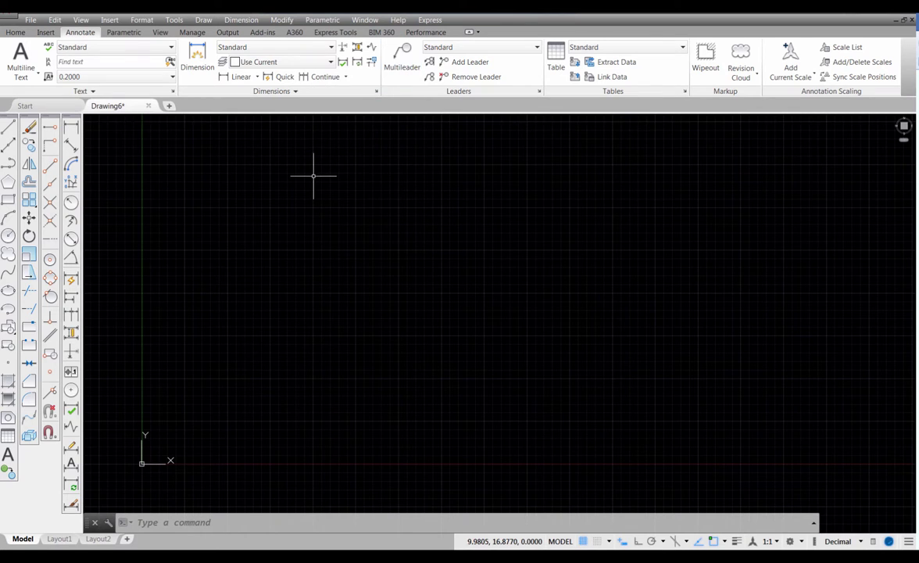
# - Bring up the Home tab's drawing tools to start a rectangle
pyautogui.click(15, 32)
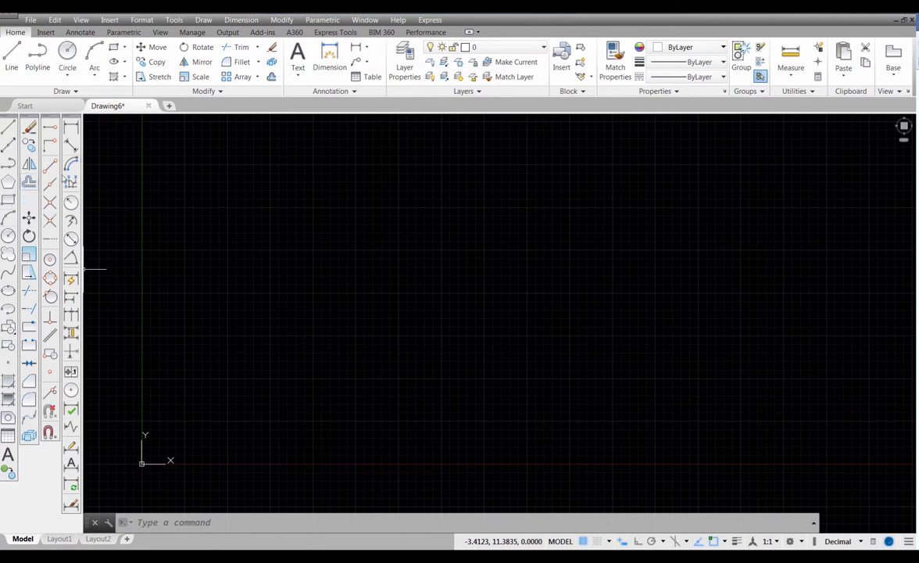
# - Draw a wide rectangle from two opposite corners and recentre the view on it
pyautogui.click(114, 75)
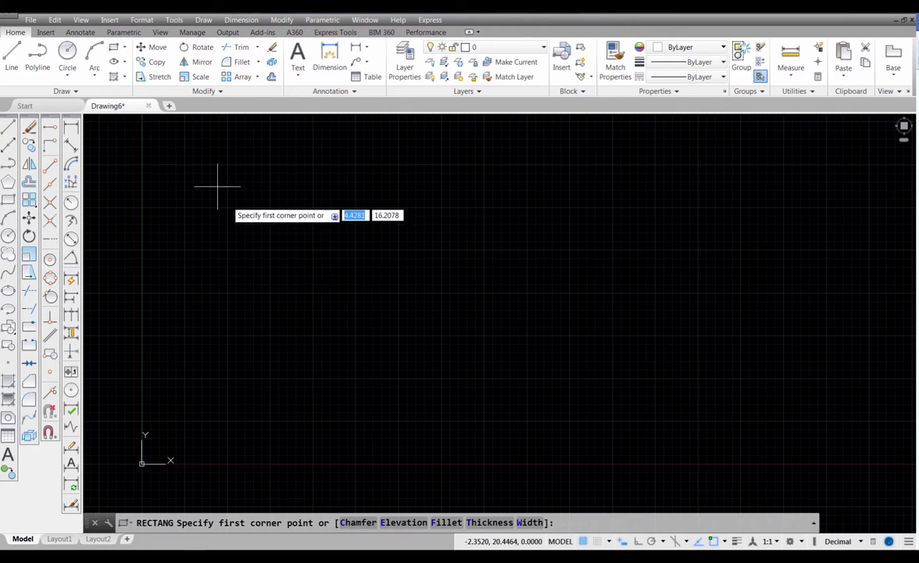
pyautogui.click(336, 361)
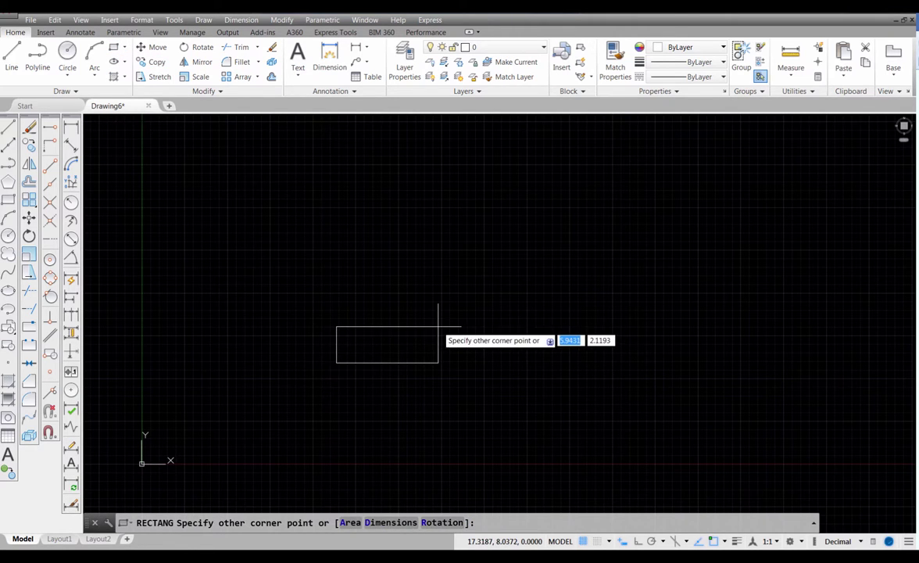
pyautogui.click(439, 326)
pyautogui.scroll(2, 375, 344)
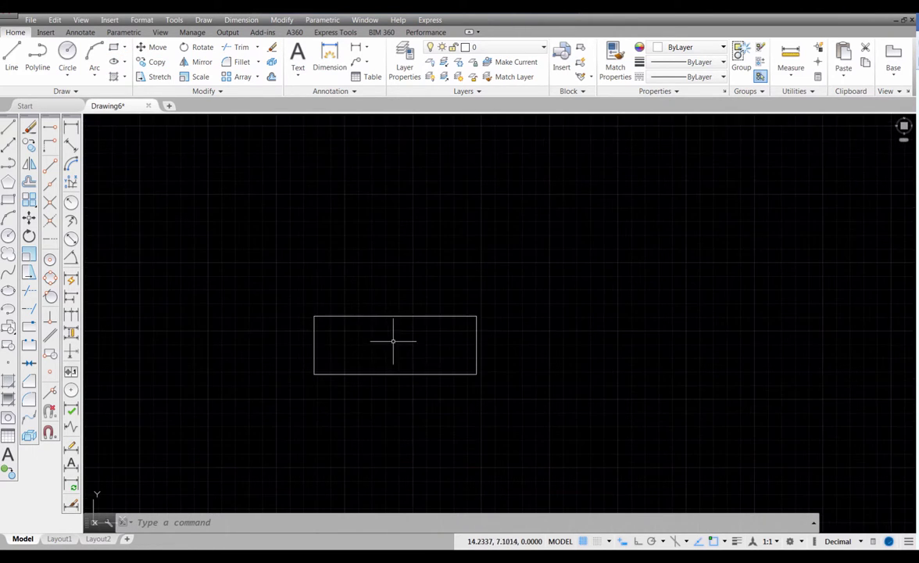
pyautogui.moveTo(405, 361); pyautogui.dragTo(453, 386, button='middle')
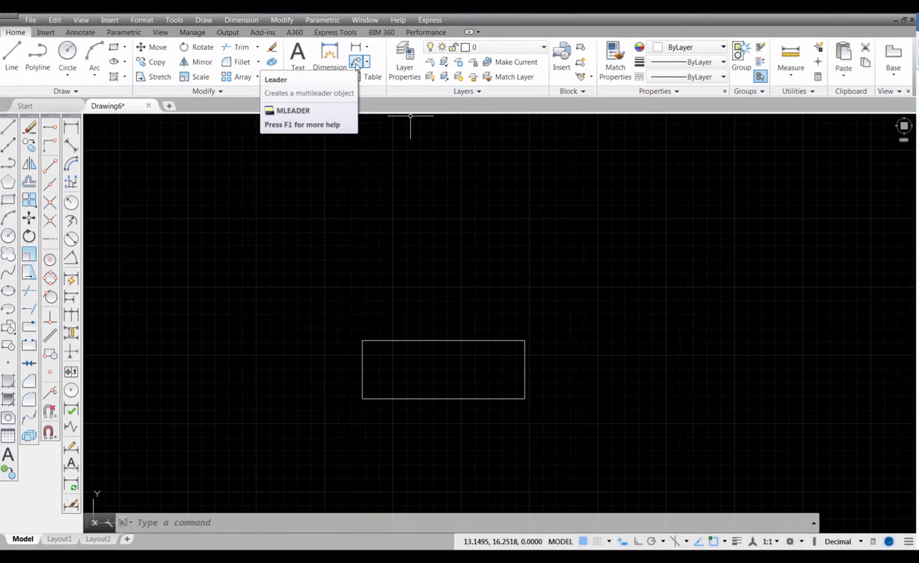
# - Add a multileader pointing at the rectangle's top edge with the label 'Box'
pyautogui.click(69, 32)
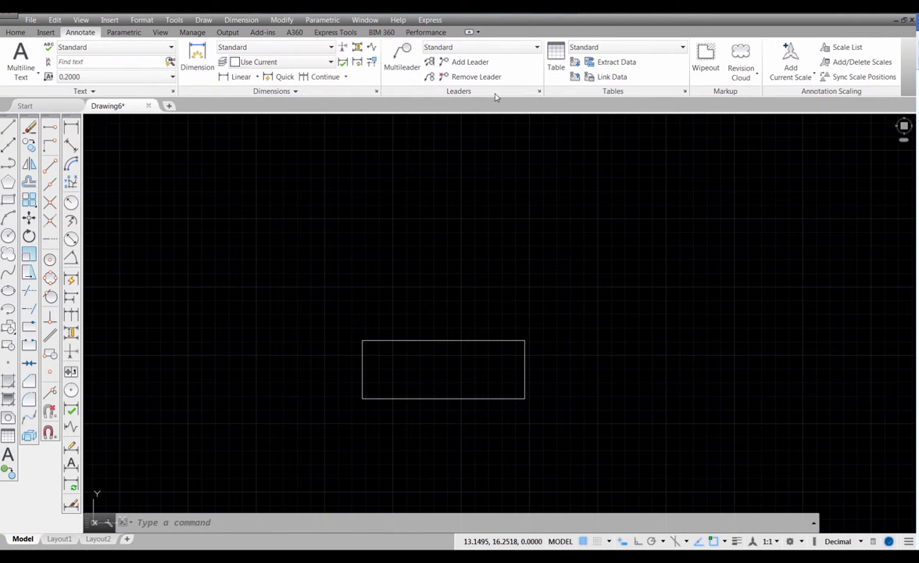
pyautogui.click(410, 78)
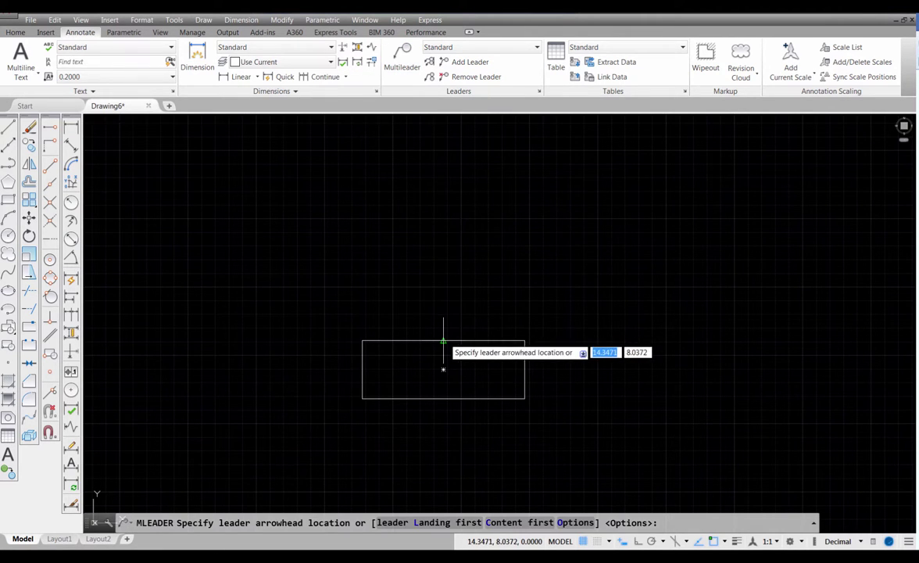
pyautogui.click(444, 369)
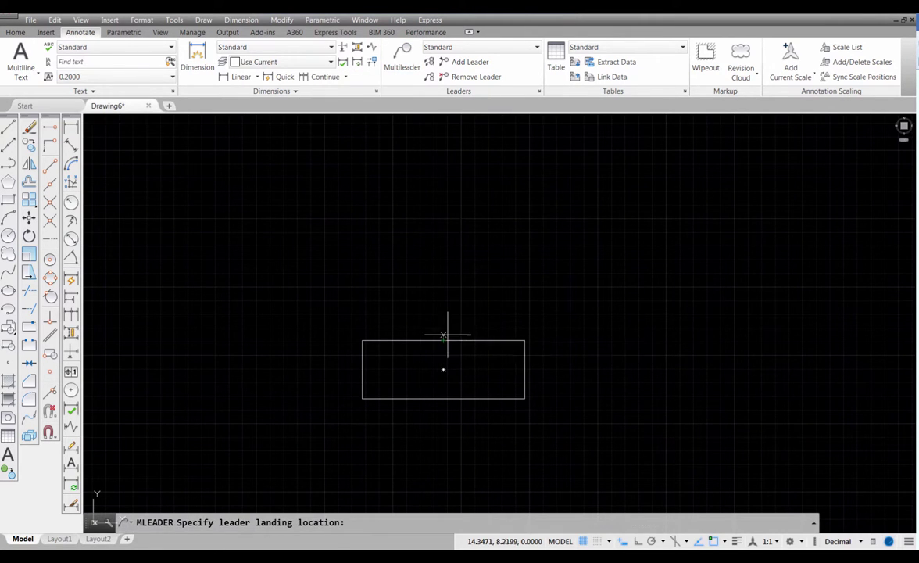
pyautogui.click(480, 291)
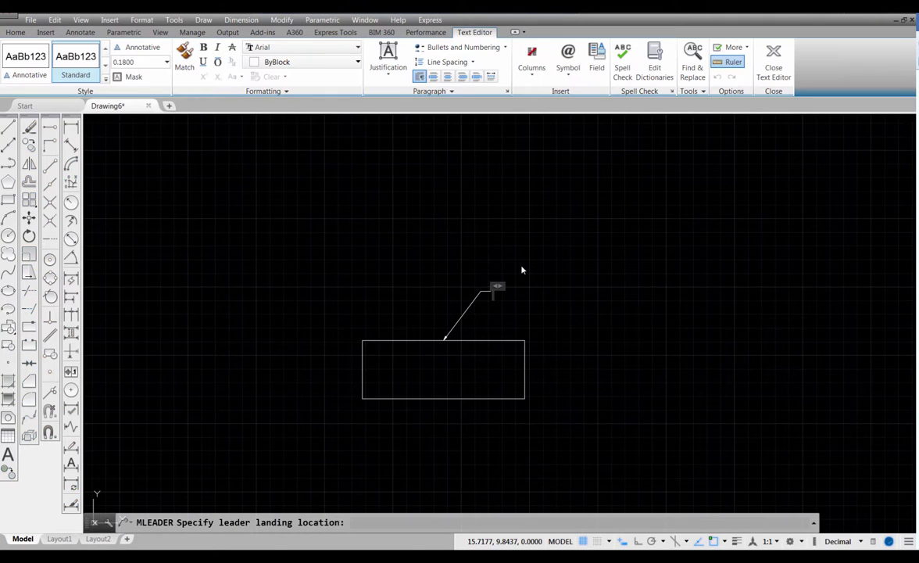
pyautogui.write('B')
pyautogui.write('ox')
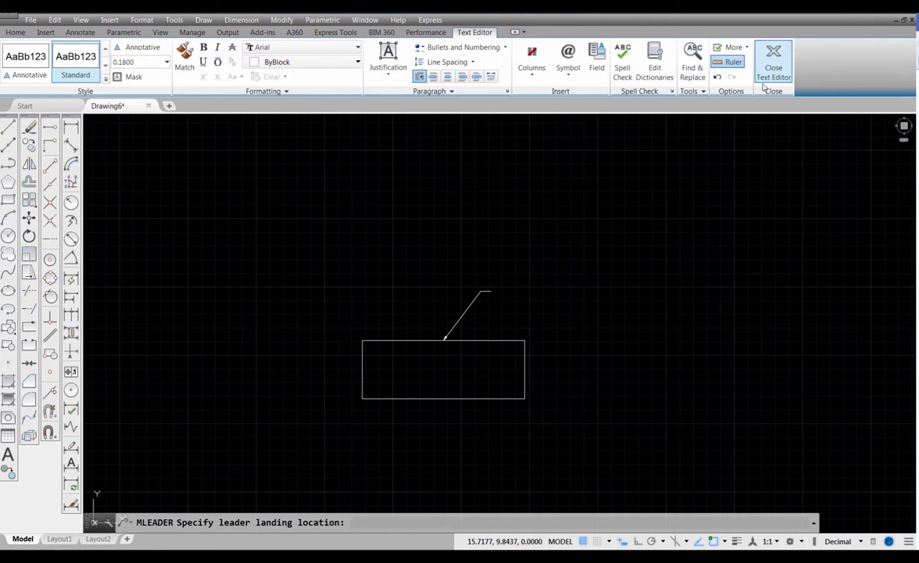
pyautogui.click(774, 63)
pyautogui.scroll(2, 492, 289)
pyautogui.scroll(2, 490, 309)
pyautogui.moveTo(491, 309); pyautogui.dragTo(522, 264, button='middle')
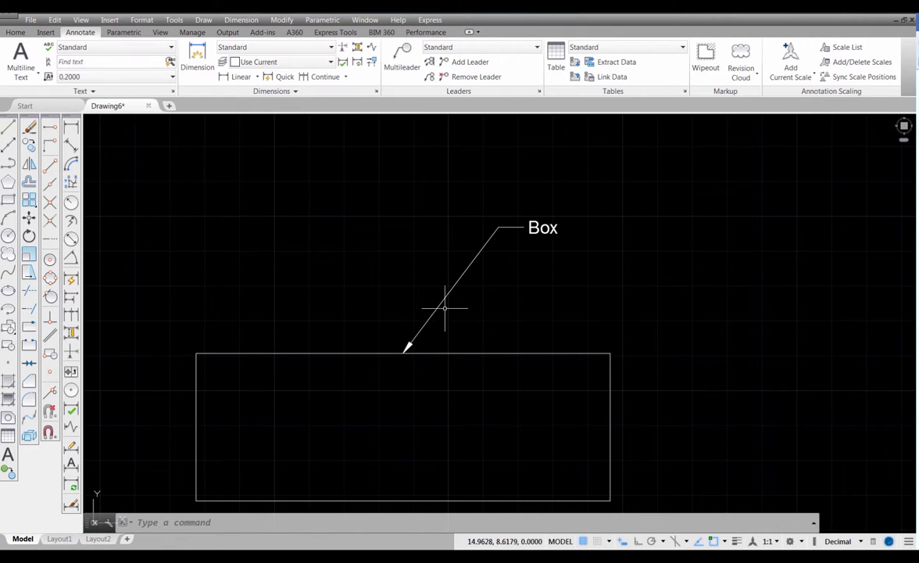
# - Open the Standard multileader style for editing and browse back to its Leader Format page
pyautogui.click(538, 91)
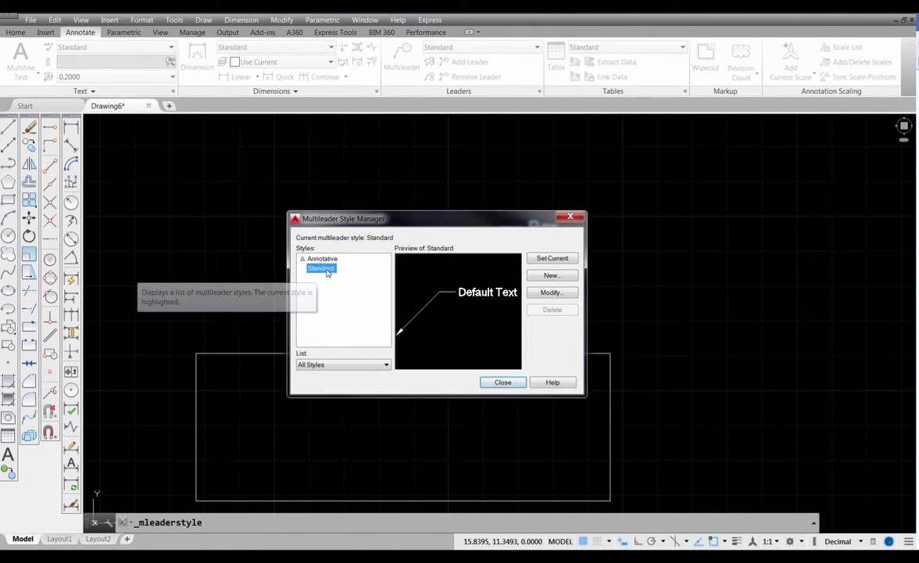
pyautogui.click(552, 293)
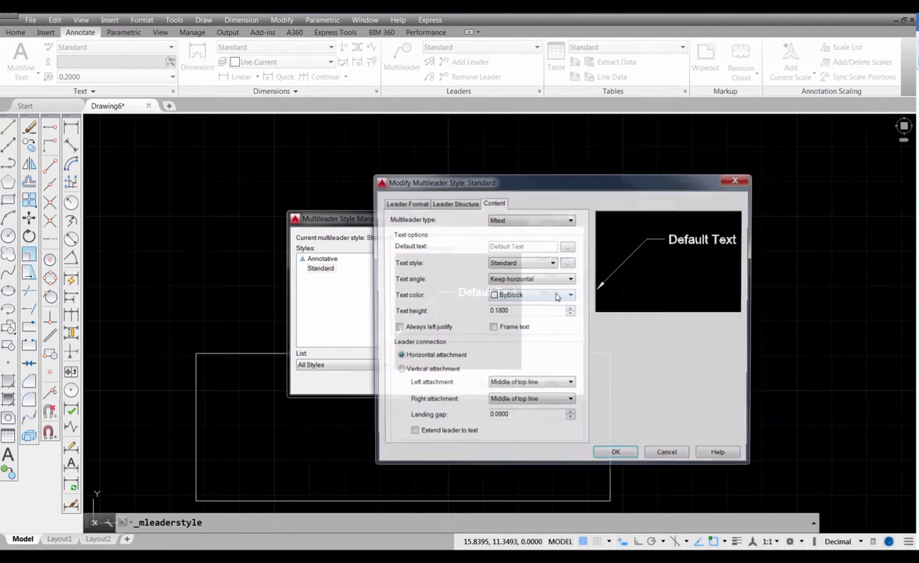
pyautogui.click(419, 203)
pyautogui.click(453, 203)
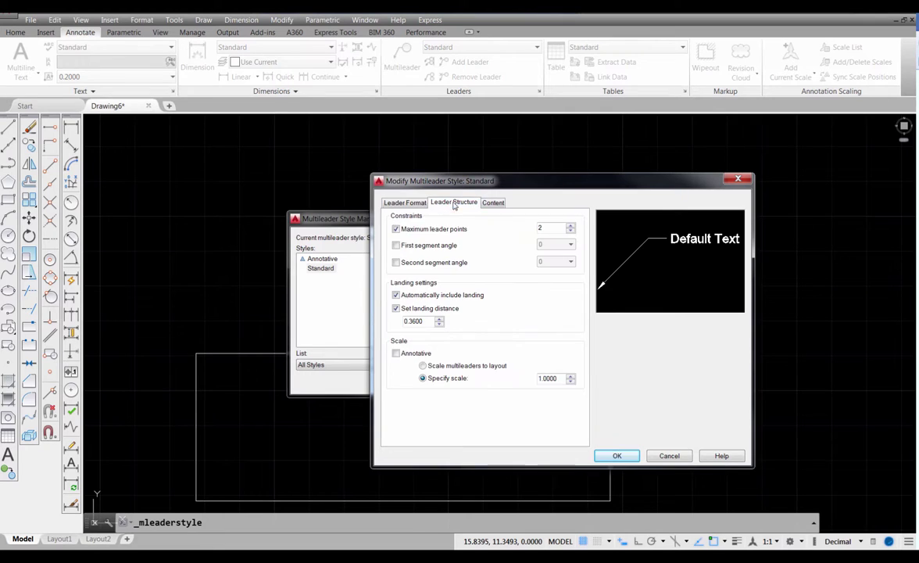
pyautogui.click(493, 202)
pyautogui.click(401, 203)
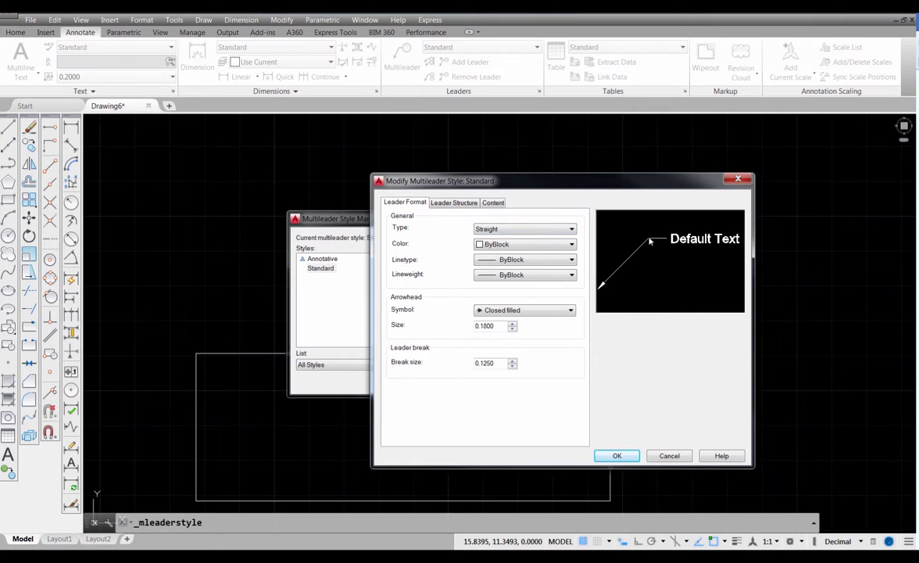
# - Review Standard's leader type, keeping Straight, and its structure, ending on Content settings
pyautogui.click(571, 229)
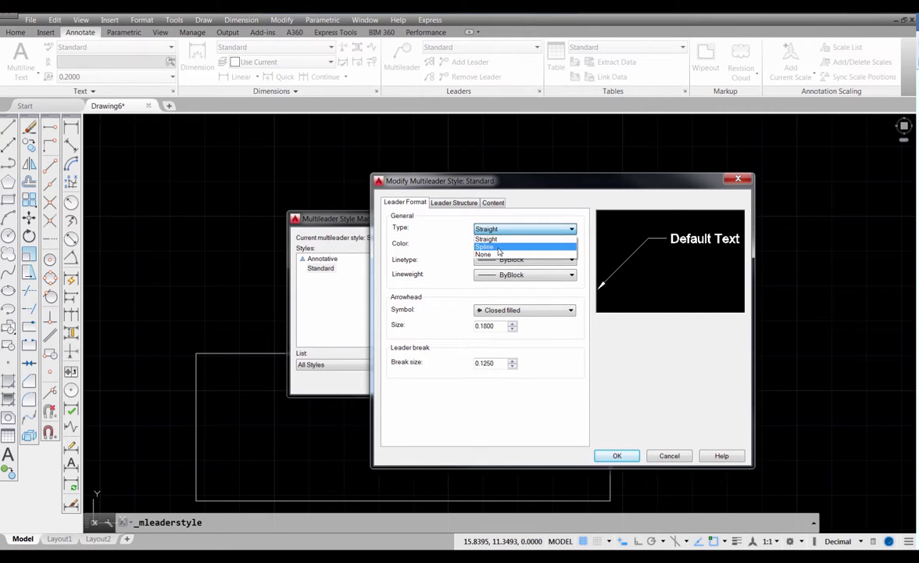
pyautogui.click(656, 247)
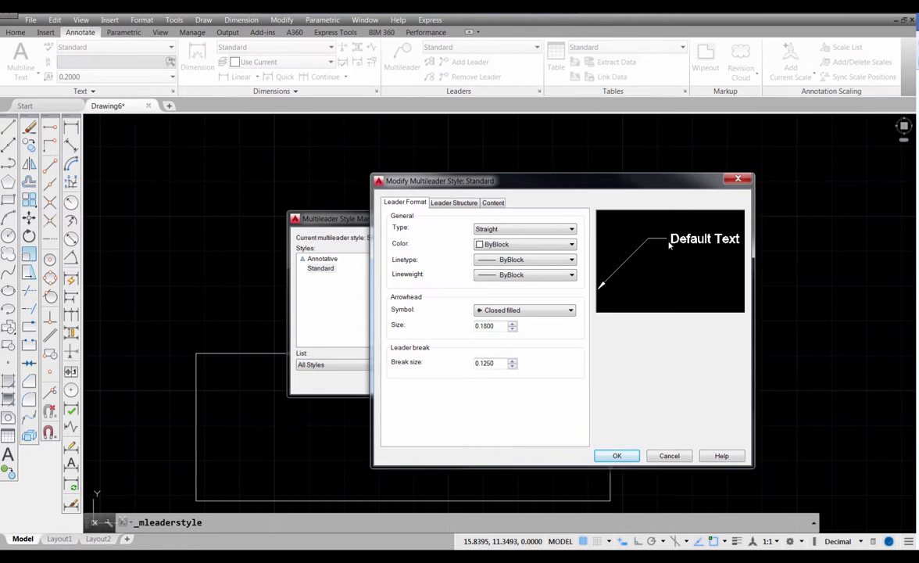
pyautogui.click(459, 203)
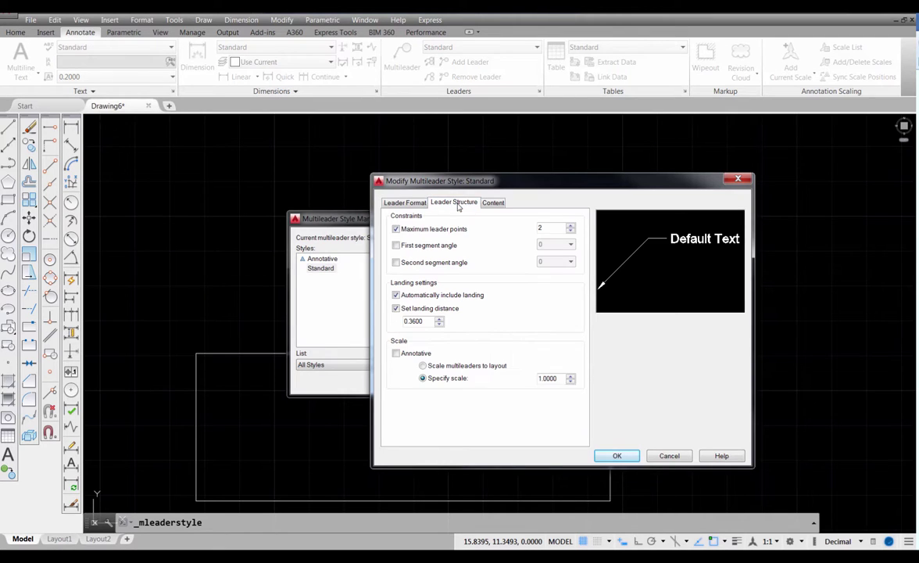
pyautogui.click(544, 228)
pyautogui.click(499, 203)
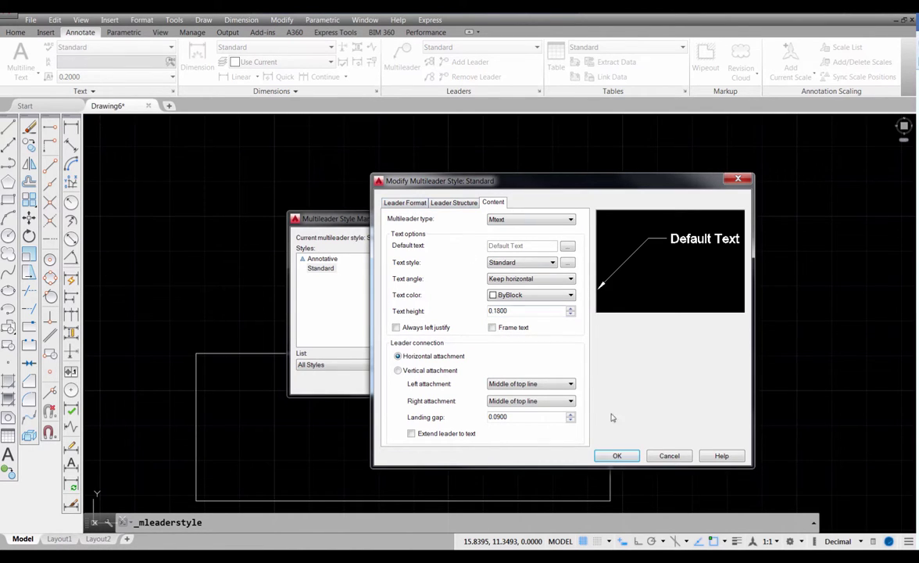
# - Cancel the Standard style edits, close the style manager, and reopen it
pyautogui.click(669, 455)
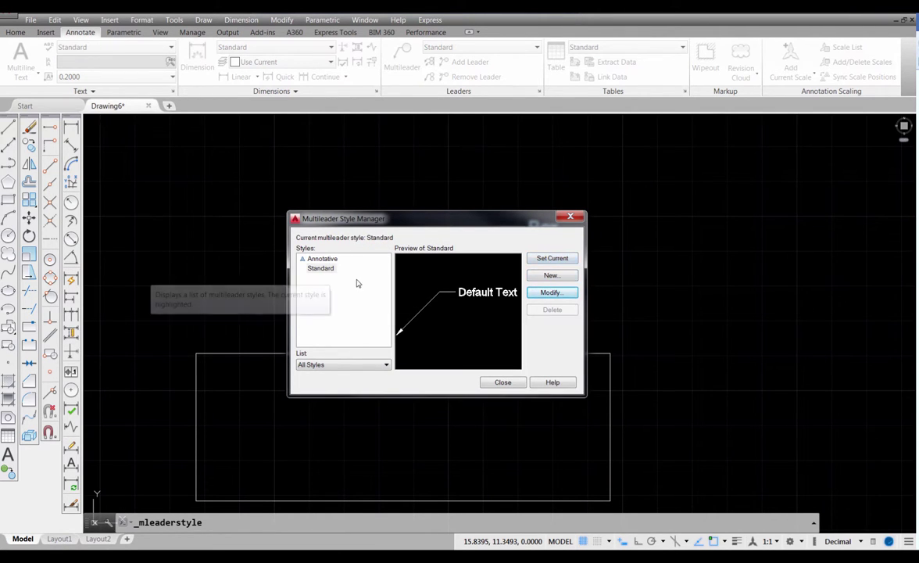
pyautogui.click(502, 383)
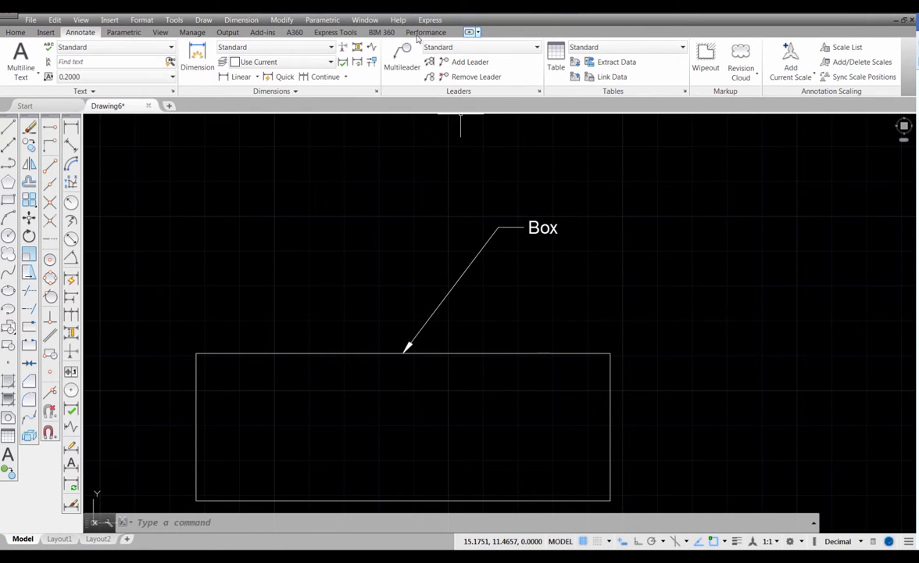
pyautogui.click(539, 92)
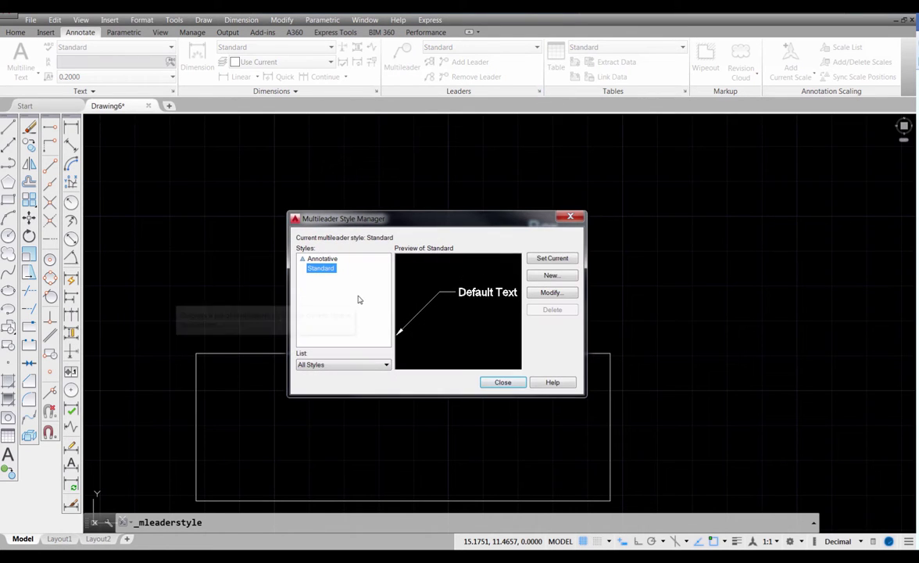
# - Create a new multileader style named Balloon starting from Standard
pyautogui.click(551, 278)
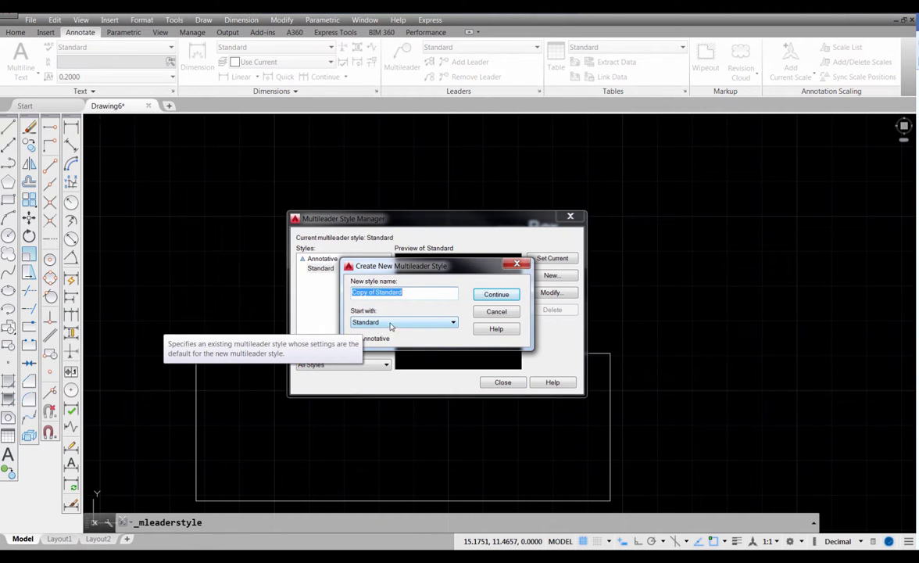
pyautogui.moveTo(402, 292); pyautogui.dragTo(347, 291)
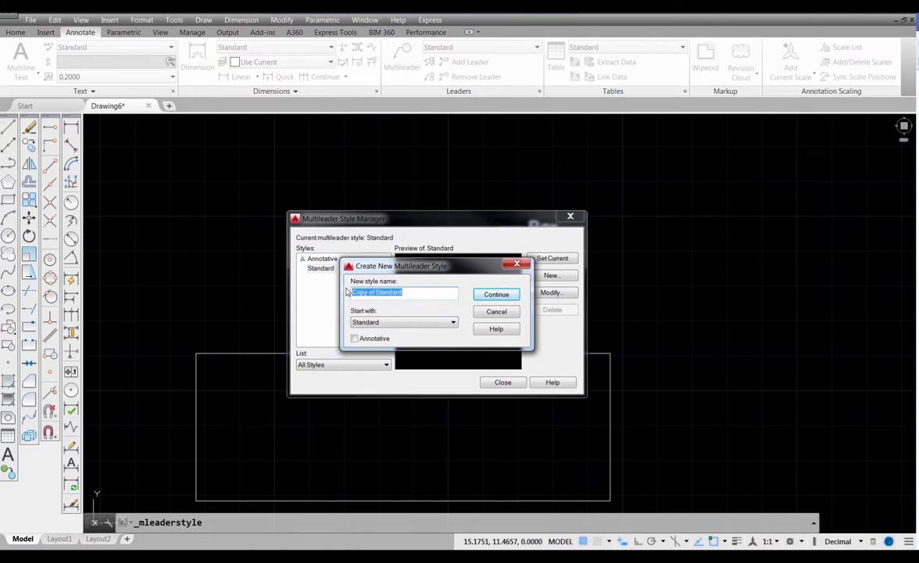
pyautogui.write('Balloon')
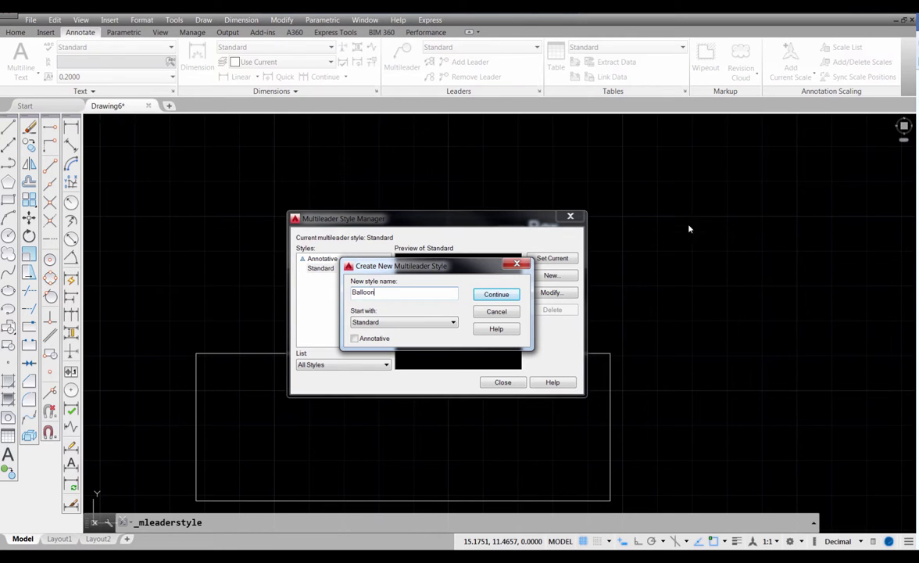
pyautogui.click(492, 295)
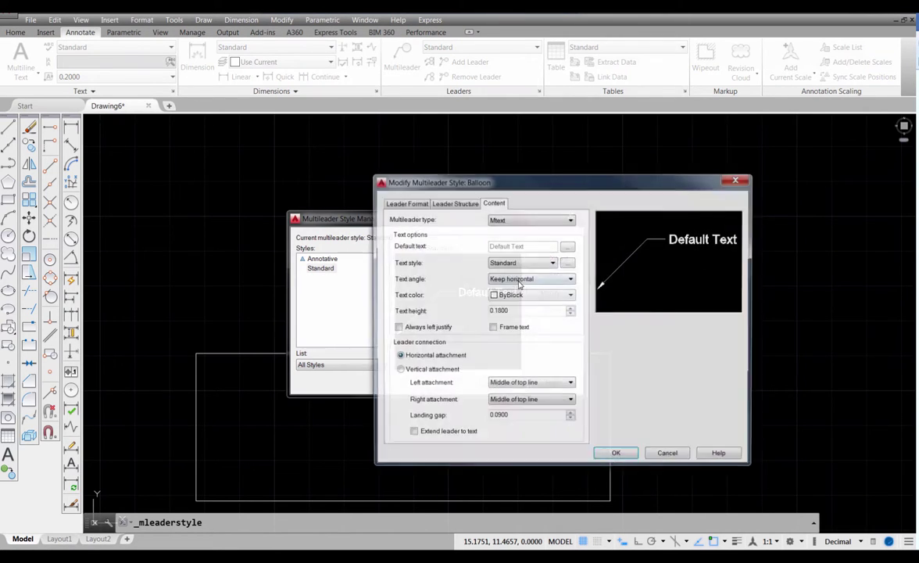
# - Give the Balloon style a 0.2500 arrowhead size and 0.2500 landing distance
pyautogui.click(409, 204)
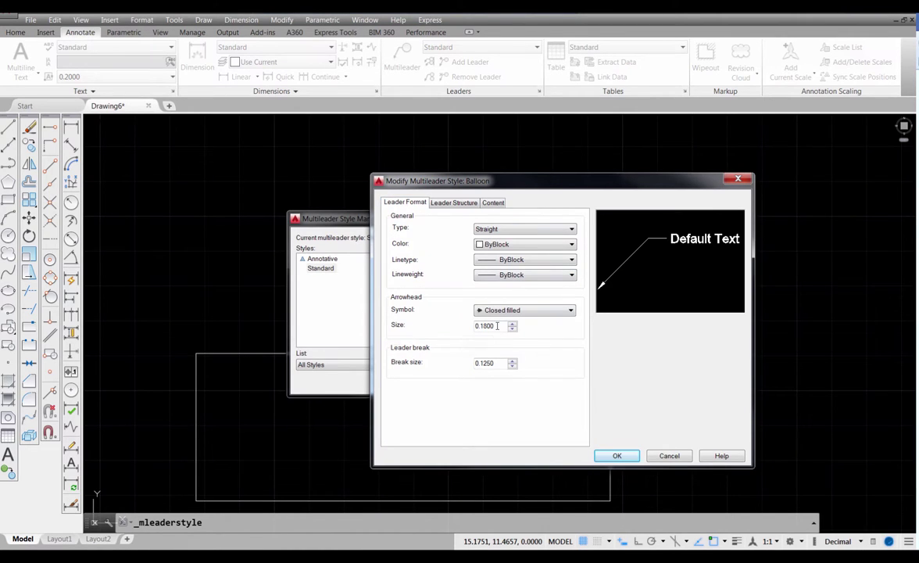
pyautogui.moveTo(497, 326); pyautogui.dragTo(458, 325)
pyautogui.press('BackSpace')
pyautogui.press('Tab')
pyautogui.click(453, 203)
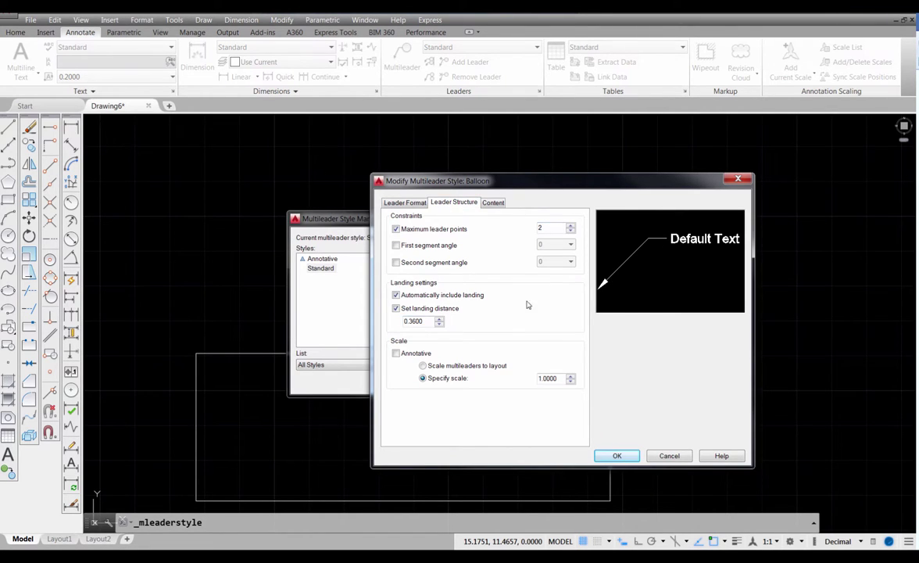
pyautogui.doubleClick(413, 320)
pyautogui.press('BackSpace')
pyautogui.press('Tab')
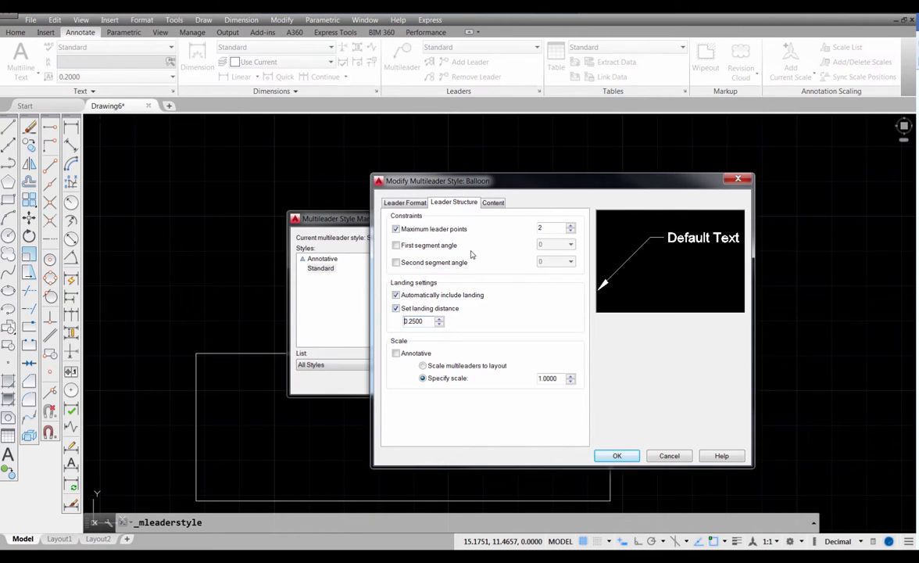
pyautogui.click(494, 203)
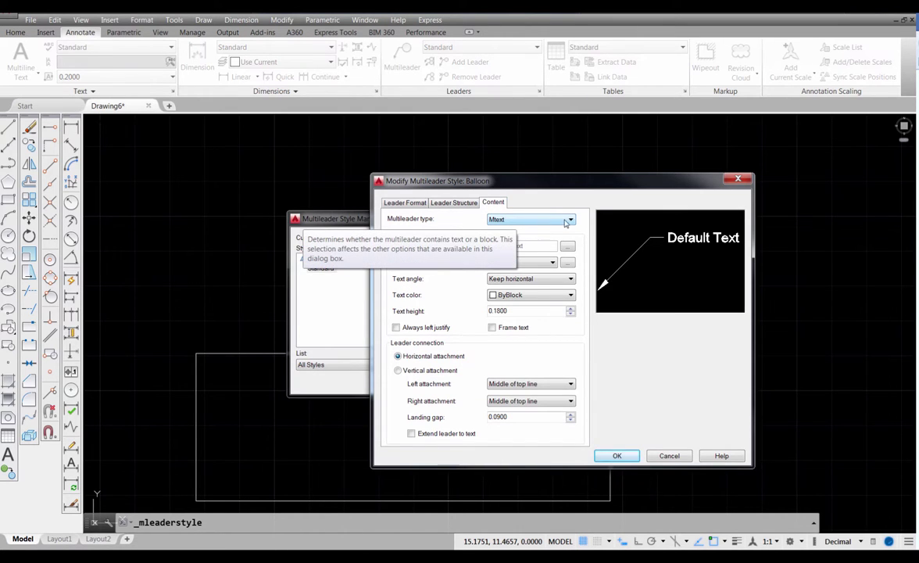
# - Set the Balloon style's content to a Circle block at scale 2
pyautogui.click(529, 222)
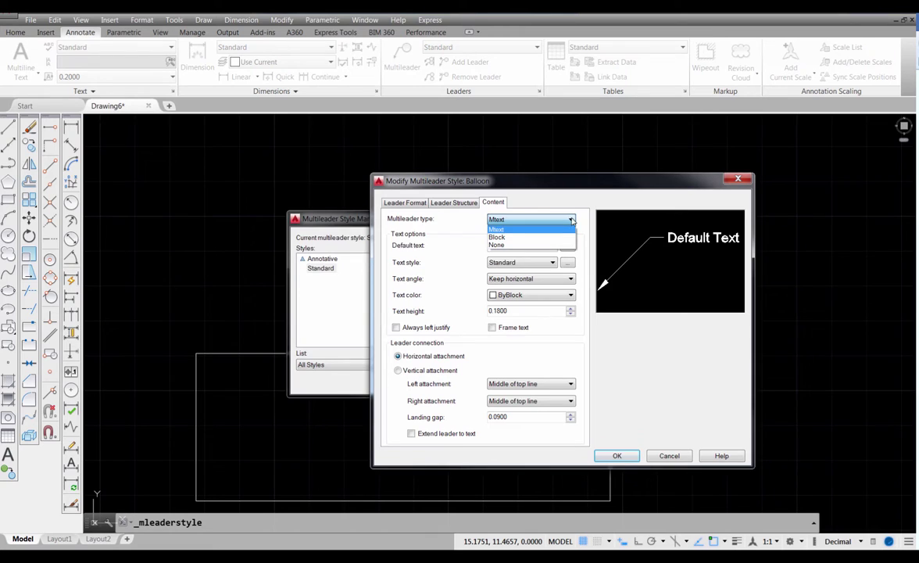
pyautogui.click(511, 237)
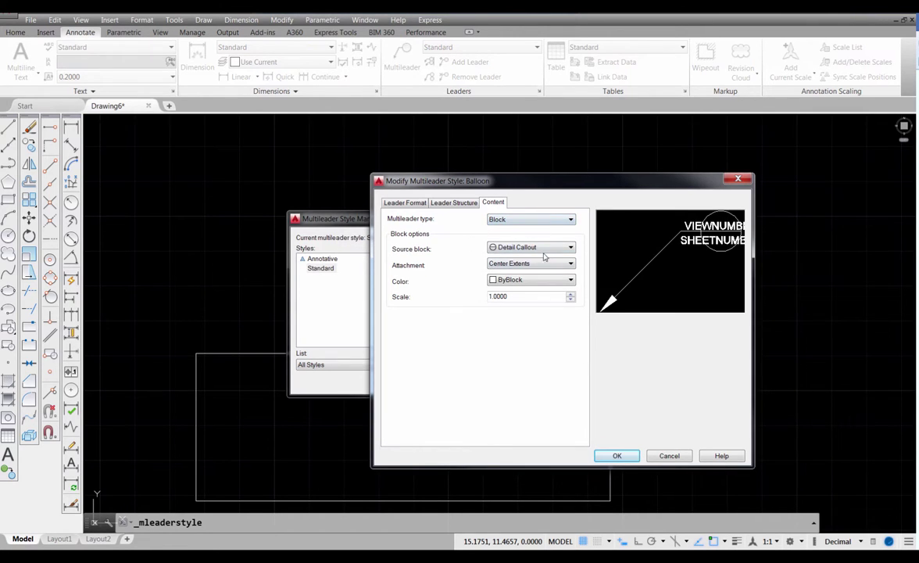
pyautogui.click(571, 249)
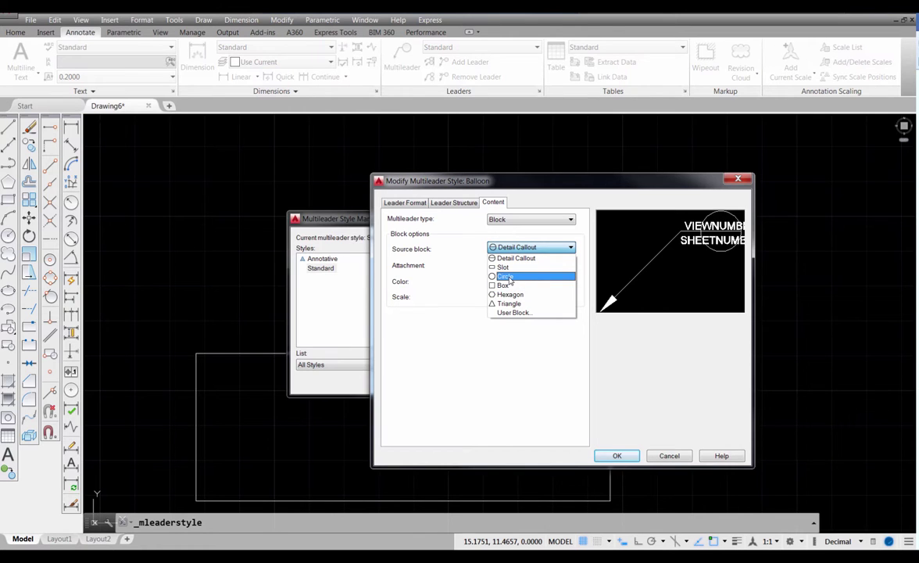
pyautogui.click(506, 277)
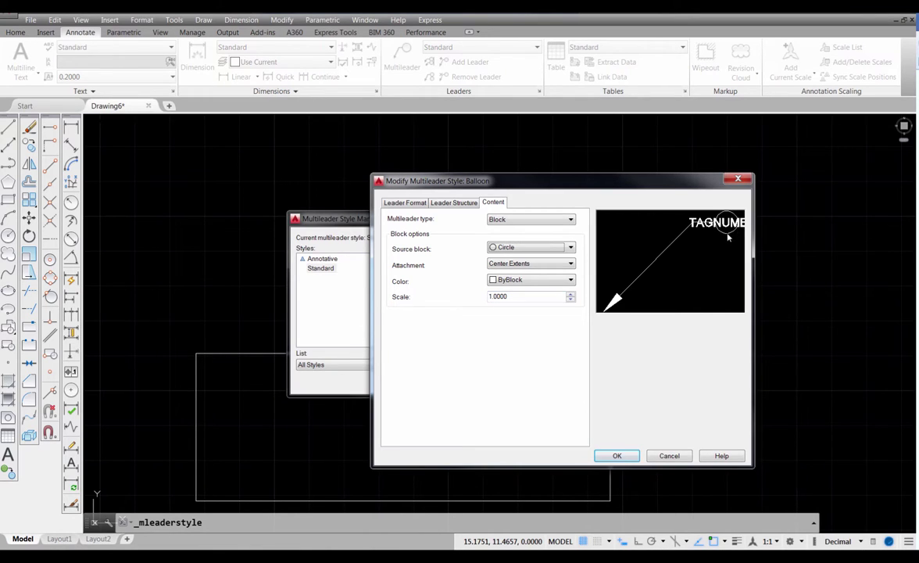
pyautogui.moveTo(510, 296); pyautogui.dragTo(473, 297)
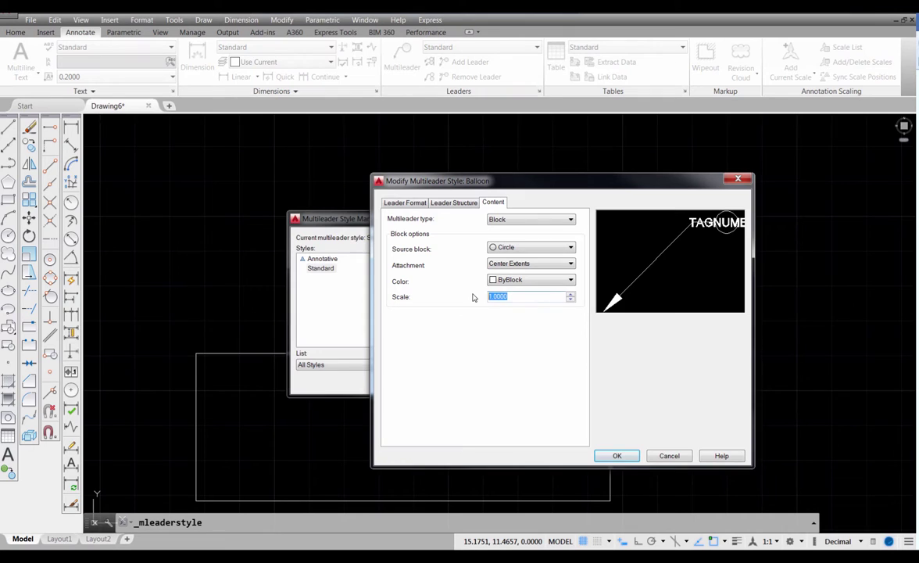
pyautogui.write('2')
pyautogui.hotkey('shift', 'Tab')
pyautogui.hotkey('shift', 'Tab')
pyautogui.click(456, 203)
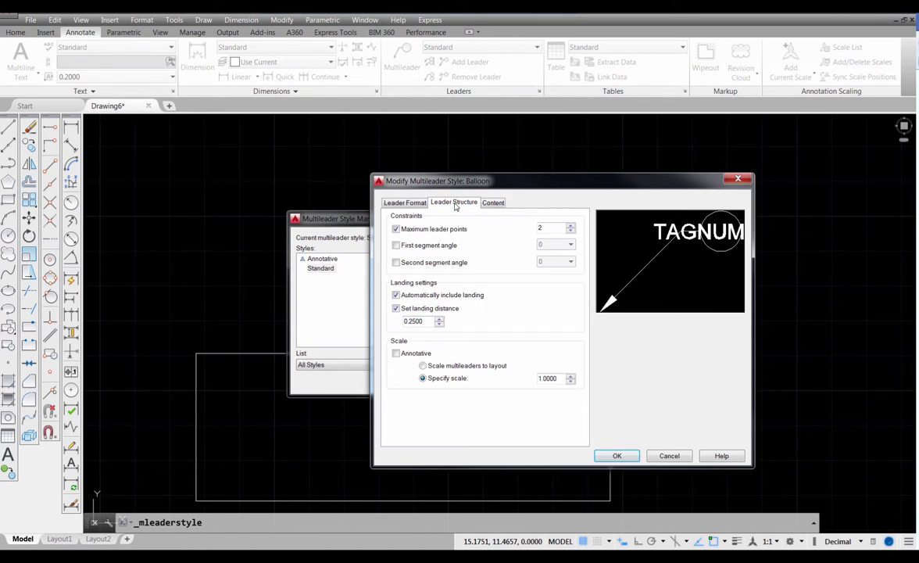
pyautogui.click(402, 202)
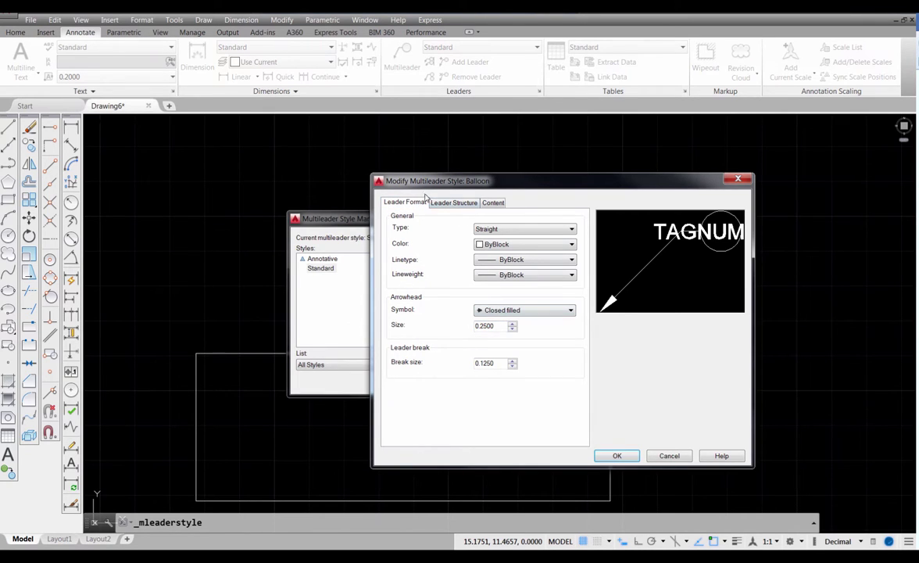
pyautogui.click(453, 202)
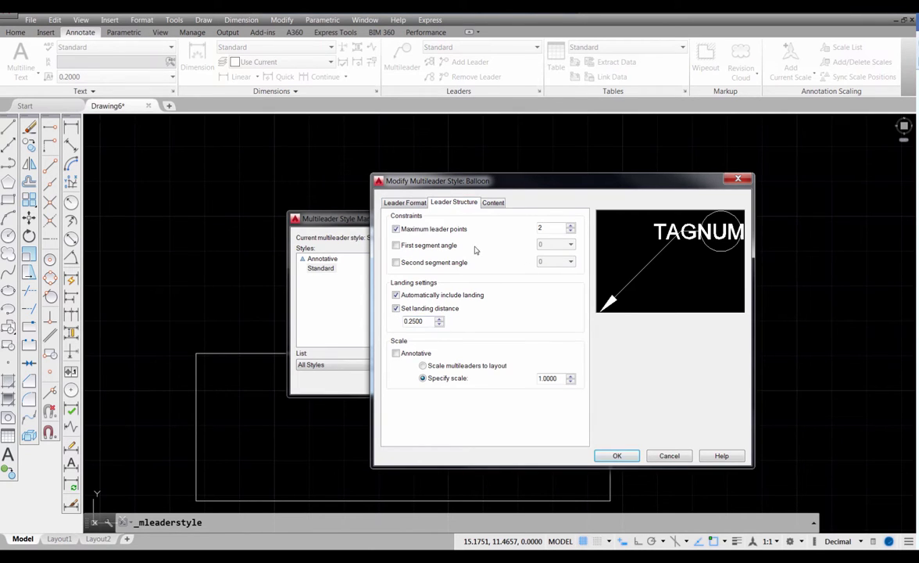
pyautogui.click(504, 208)
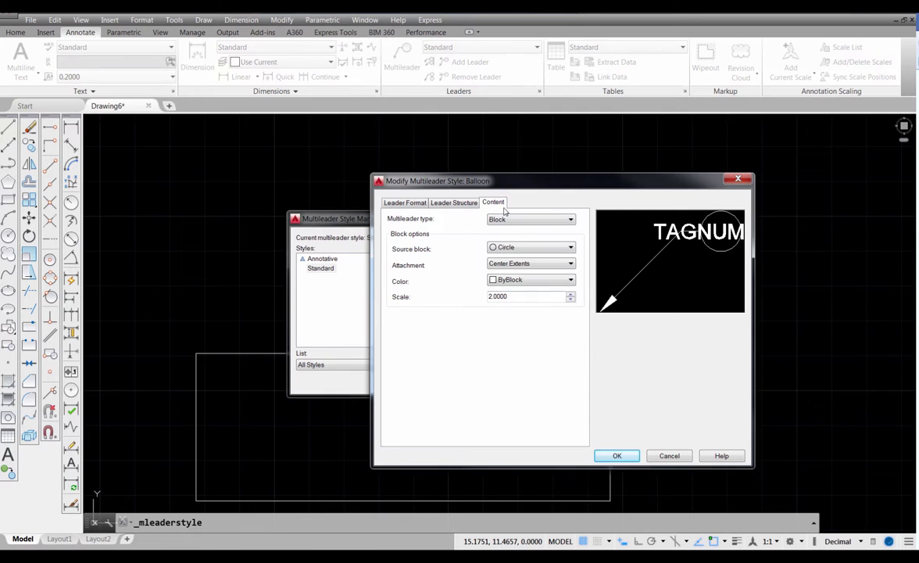
# - Save the Balloon style and make it the current multileader style
pyautogui.click(616, 456)
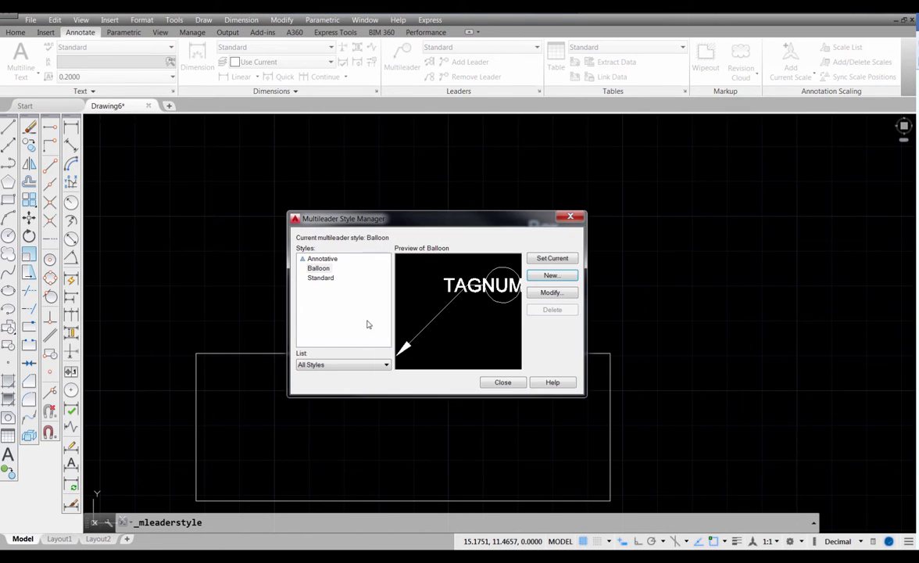
pyautogui.click(321, 268)
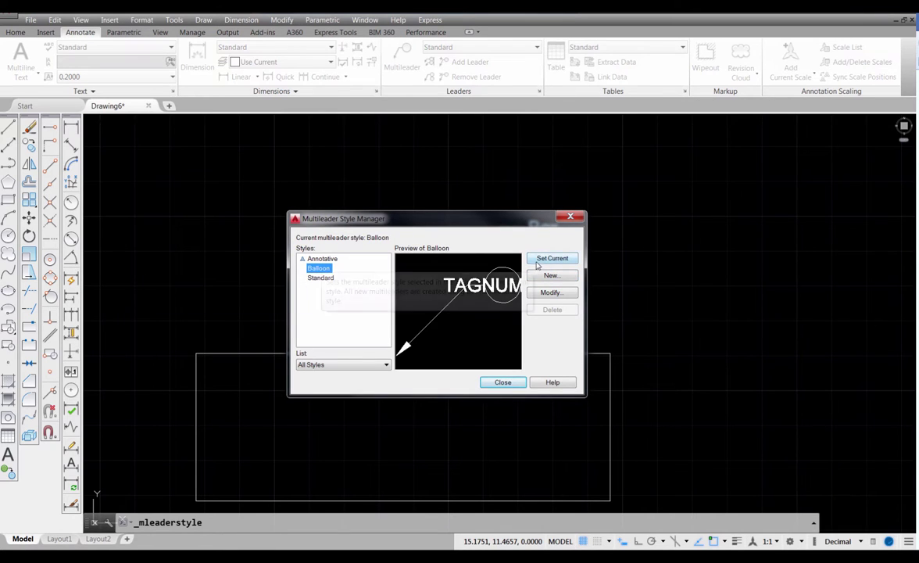
pyautogui.click(537, 260)
pyautogui.click(502, 383)
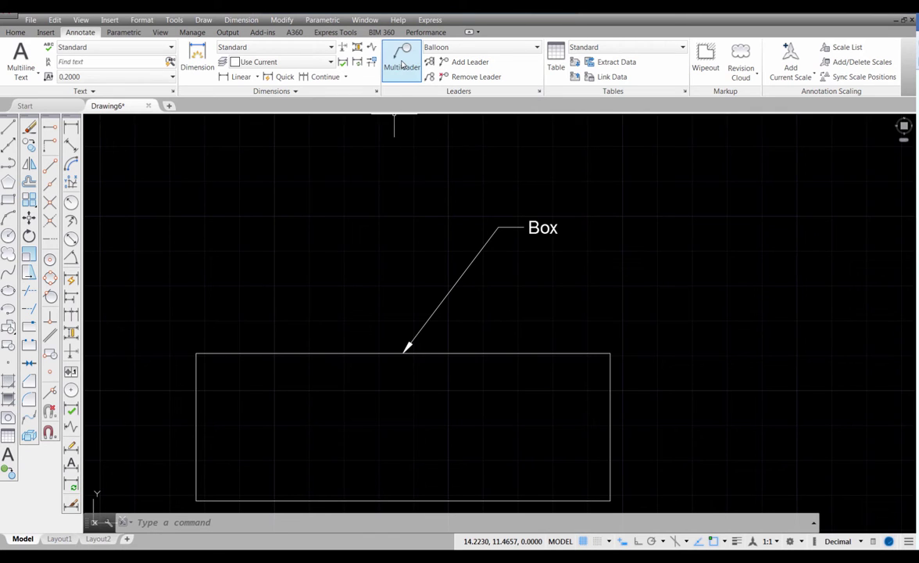
# - Place balloon 1 pointing at the box's top-right corner
pyautogui.click(402, 63)
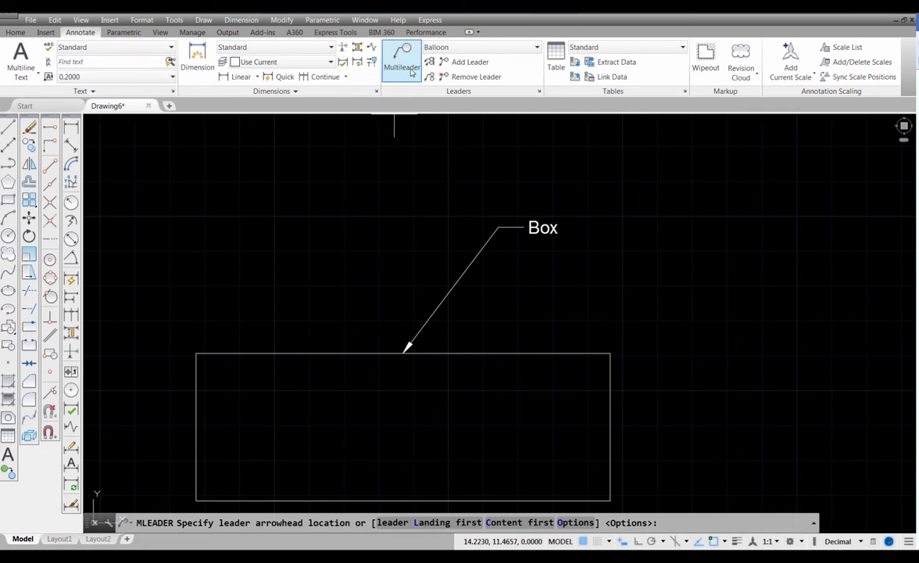
pyautogui.click(611, 353)
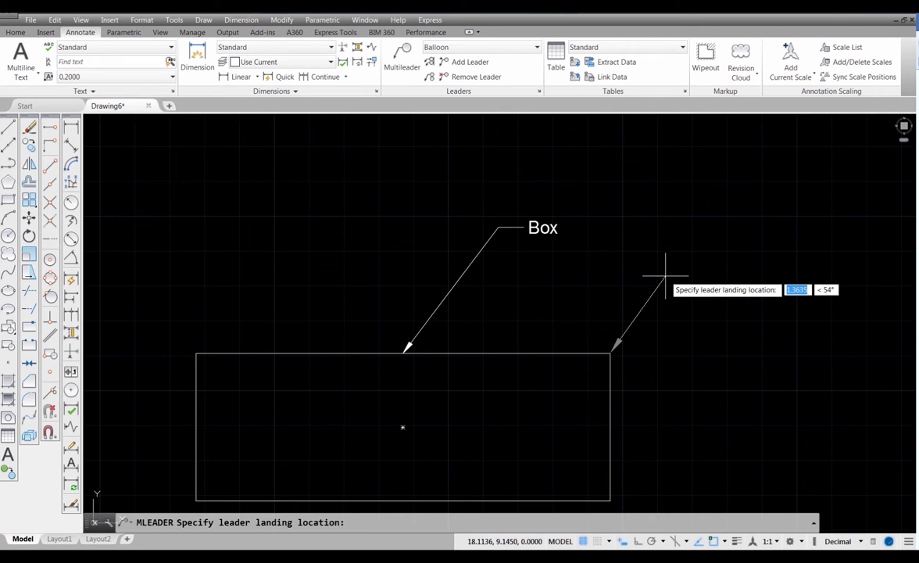
pyautogui.click(665, 275)
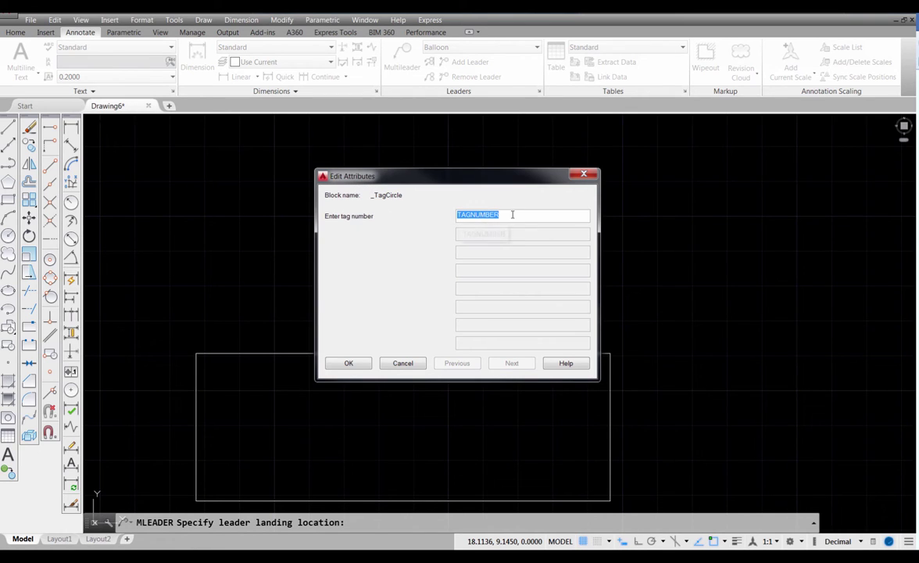
pyautogui.write('1')
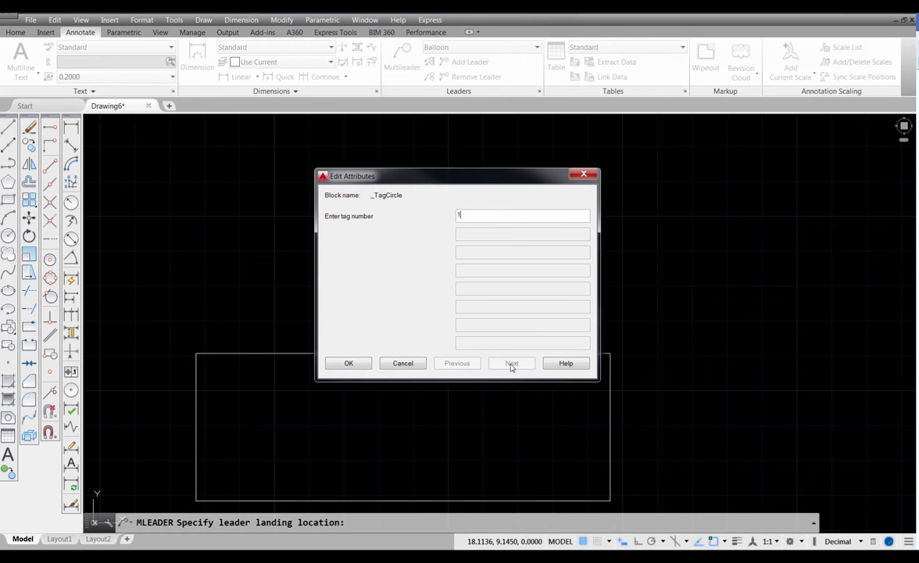
pyautogui.click(348, 362)
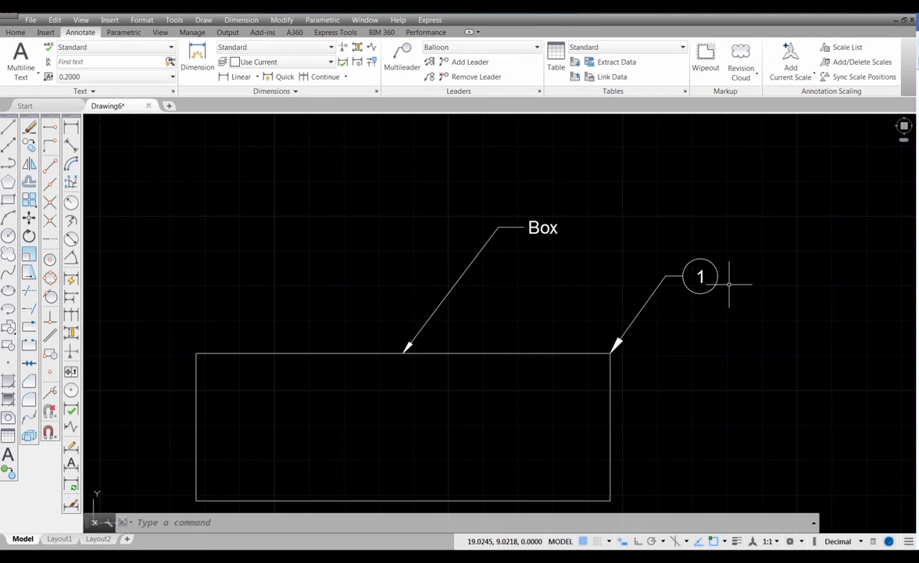
pyautogui.scroll(2, 729, 284)
pyautogui.scroll(1, 642, 283)
pyautogui.scroll(2, 591, 195)
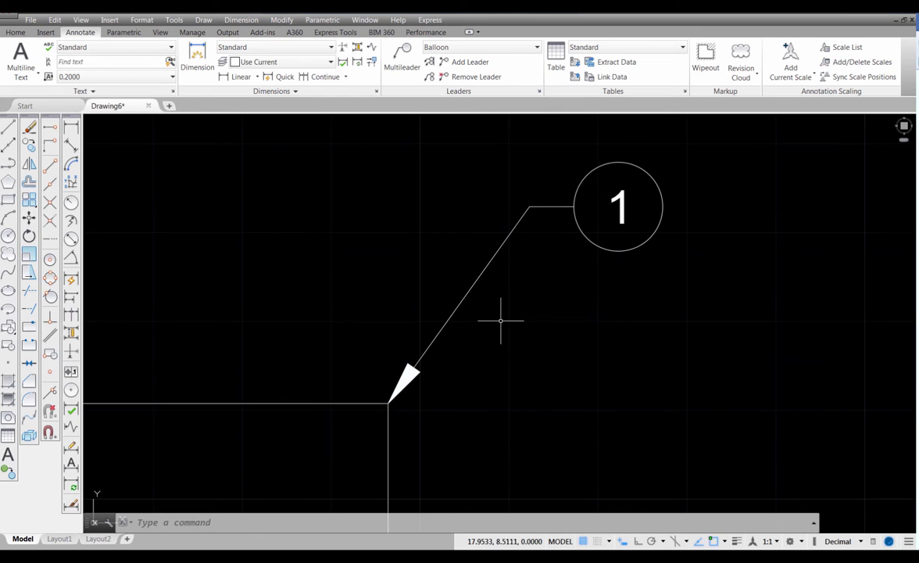
pyautogui.scroll(-1, 529, 322)
pyautogui.scroll(-1, 540, 340)
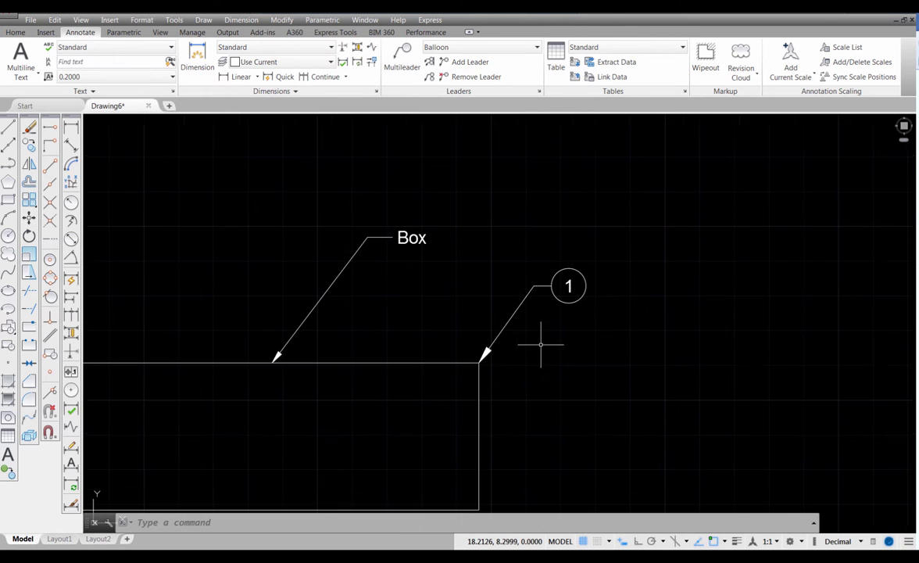
pyautogui.moveTo(552, 341); pyautogui.dragTo(821, 302, button='middle')
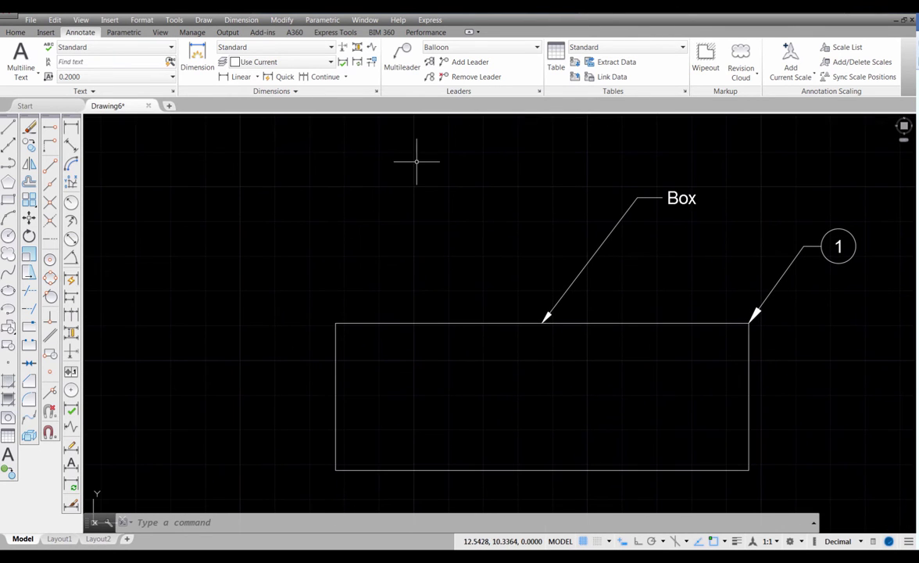
# - Place balloon 2 at the box's top-left corner, then reopen the Multileader Style Manager
pyautogui.click(404, 61)
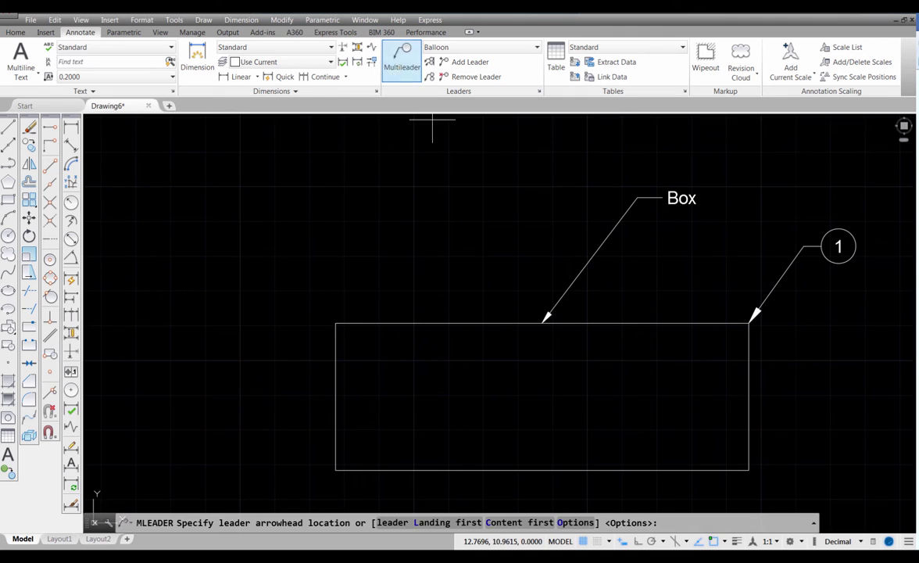
pyautogui.click(335, 323)
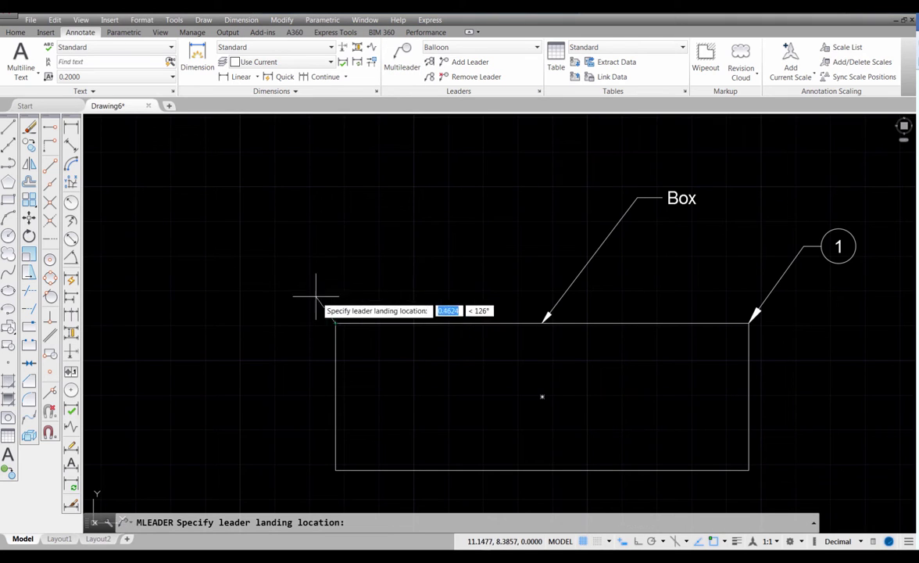
pyautogui.click(289, 251)
pyautogui.write('2')
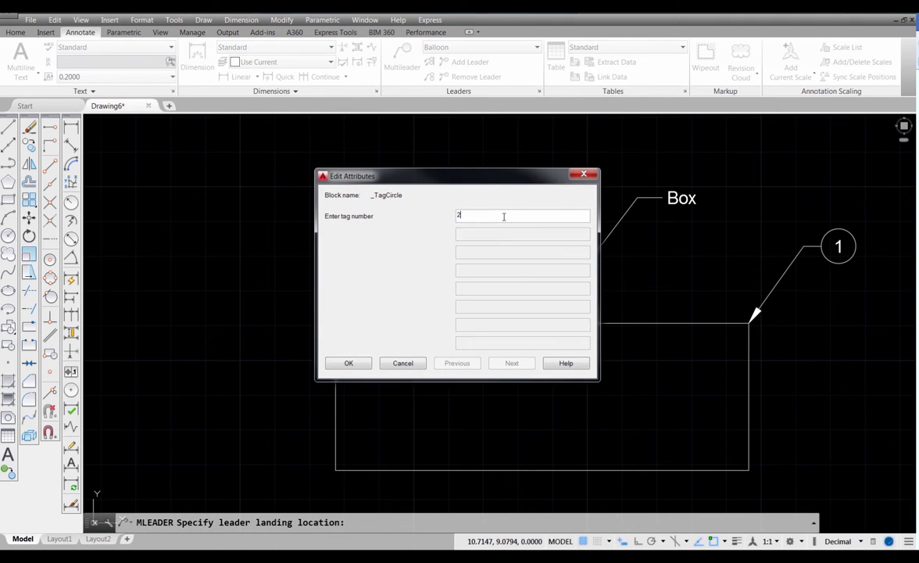
pyautogui.click(348, 363)
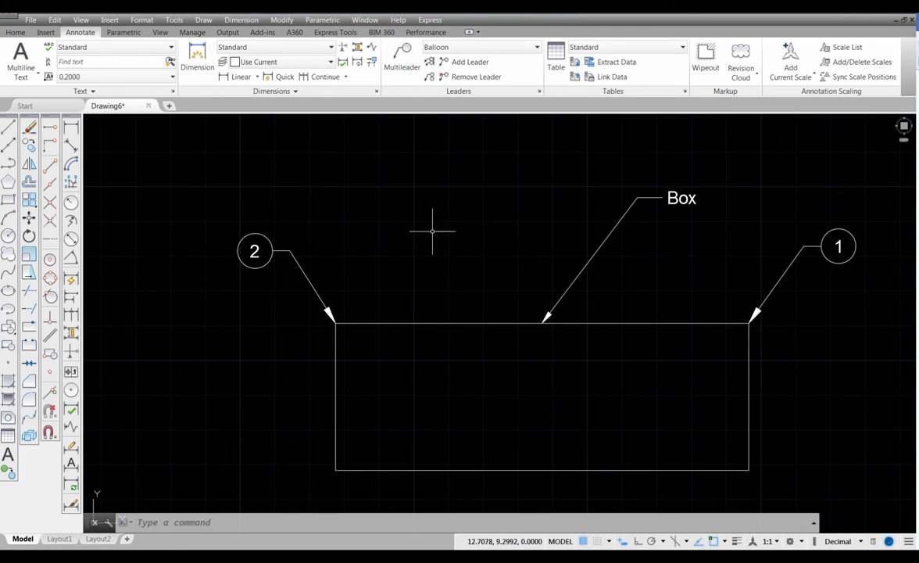
pyautogui.click(539, 92)
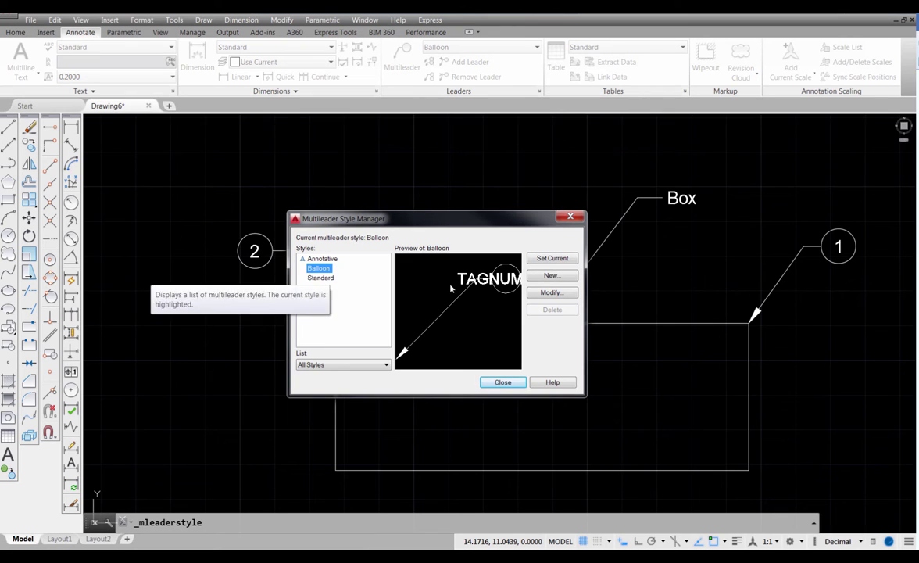
# - Create a new multileader style named 'Split Balloon' based on Balloon
pyautogui.click(536, 280)
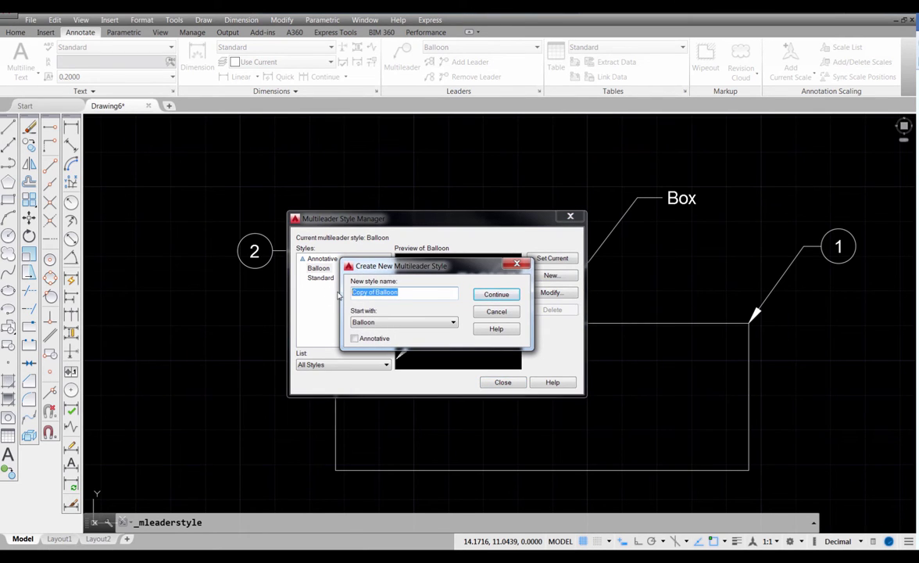
pyautogui.write('Split')
pyautogui.click(496, 295)
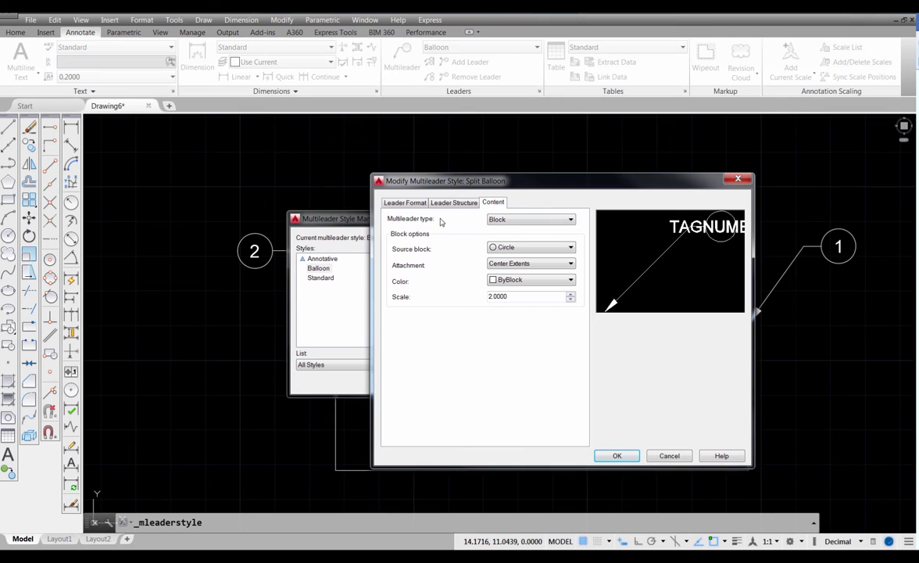
# - Give Split Balloon the Detail Callout block content and make it the current style
pyautogui.click(570, 221)
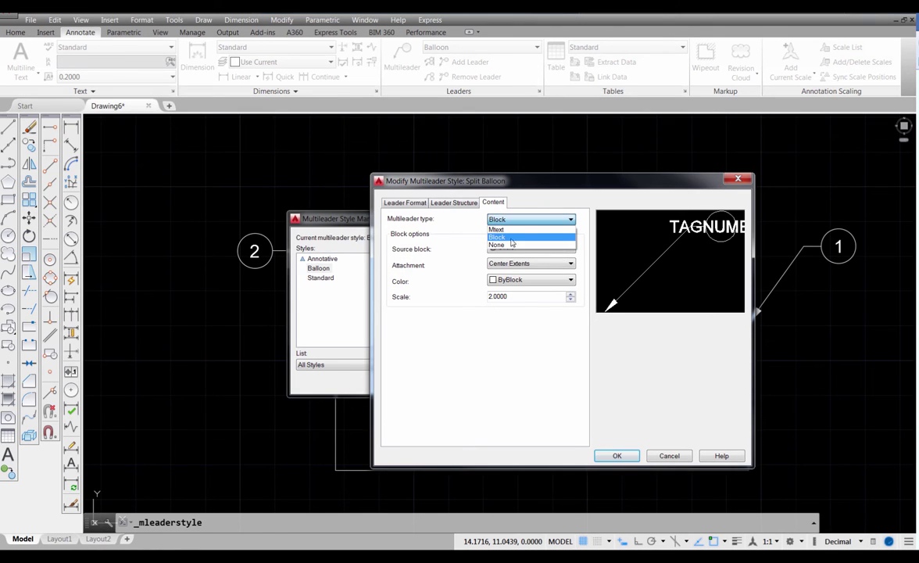
pyautogui.click(517, 237)
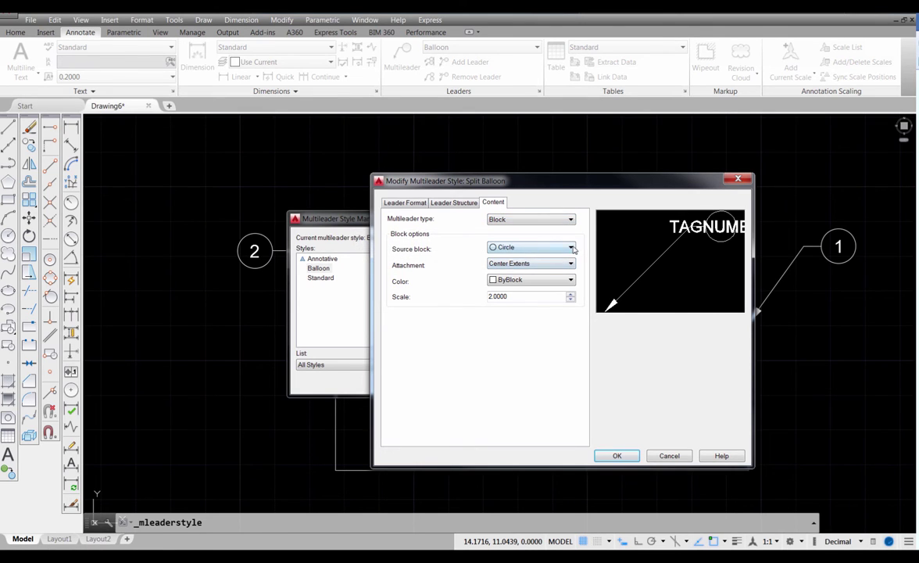
pyautogui.click(530, 249)
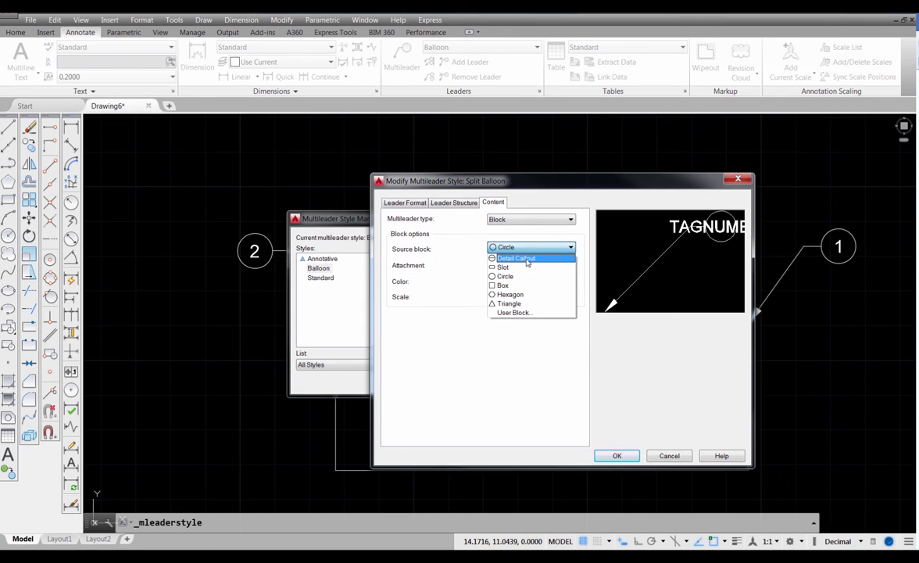
pyautogui.click(526, 260)
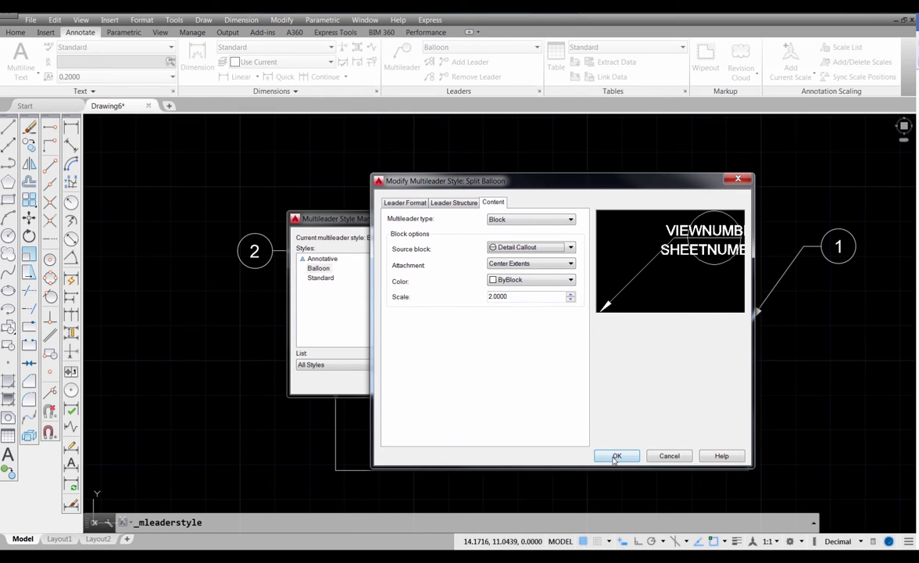
pyautogui.click(616, 457)
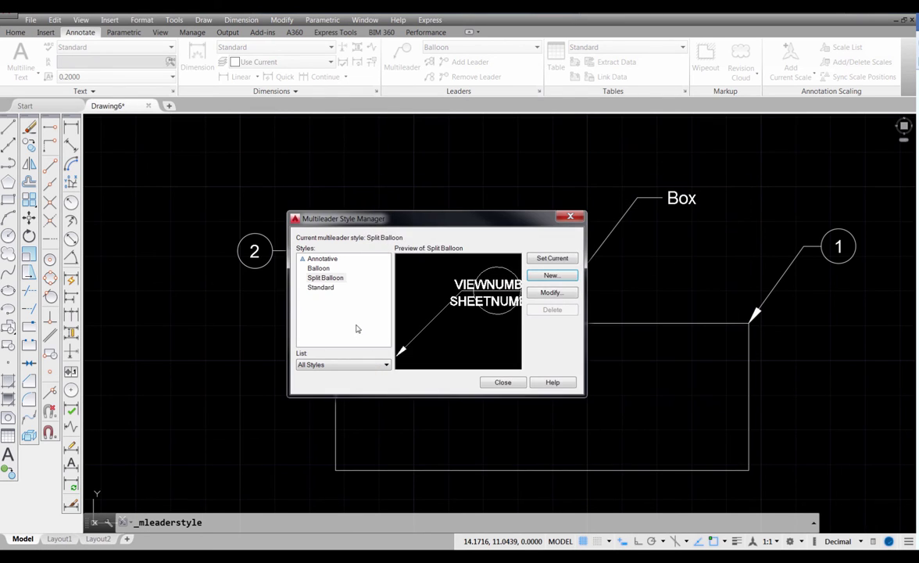
pyautogui.click(553, 257)
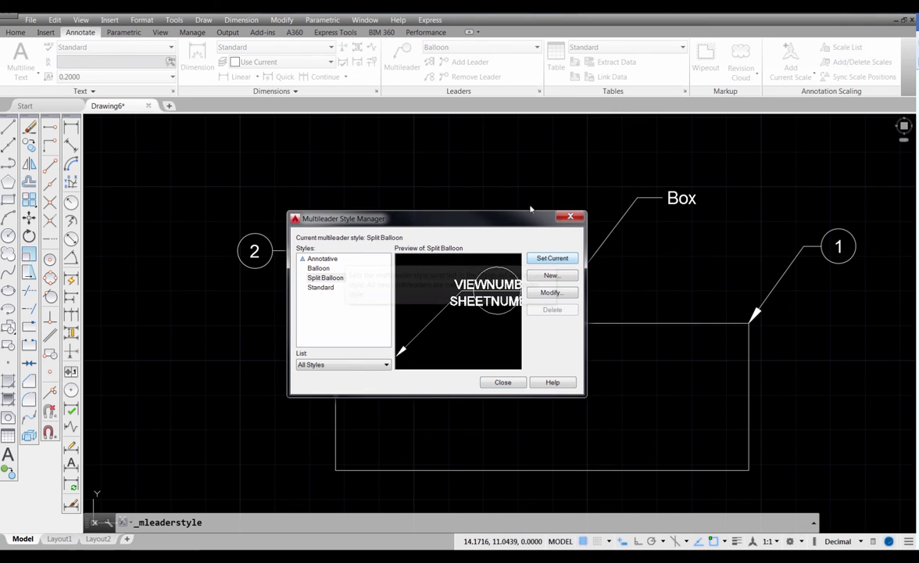
pyautogui.click(515, 383)
pyautogui.click(401, 62)
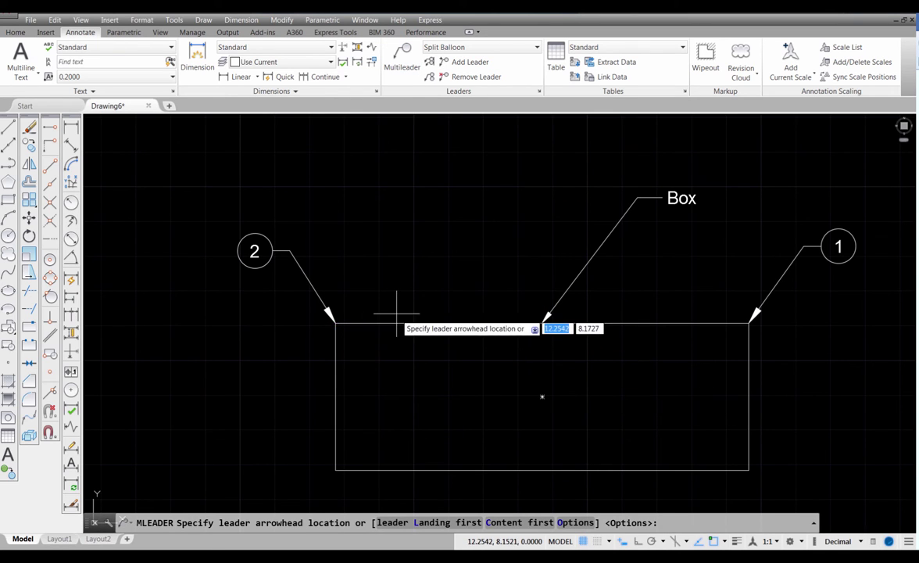
# - With Osnap off, place a split balloon reading 1 over 3 pointing to the box's top edge
pyautogui.press('F3')
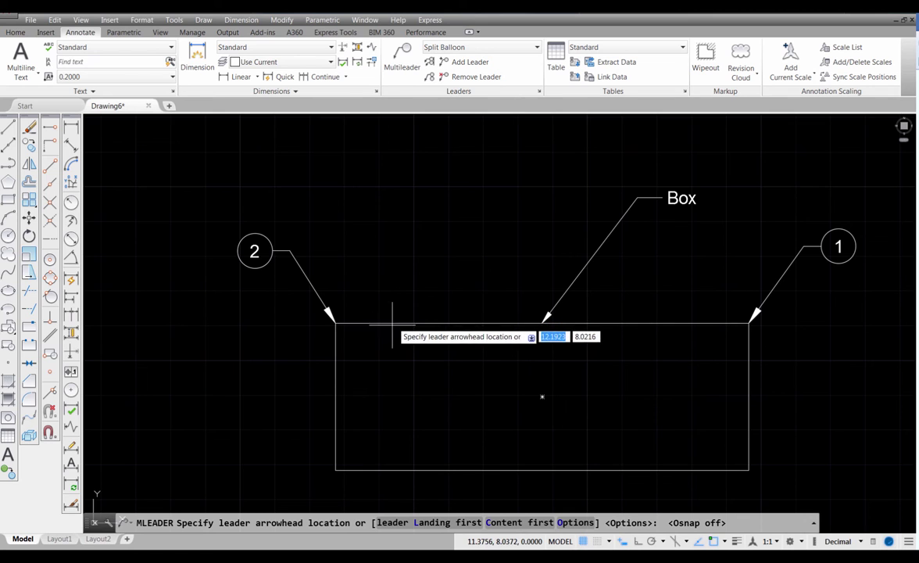
pyautogui.click(409, 323)
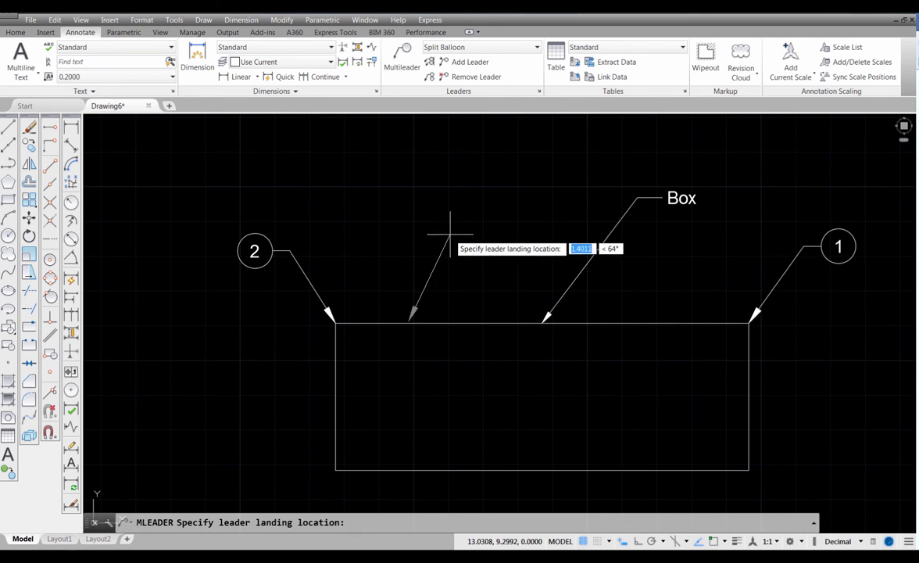
pyautogui.click(473, 219)
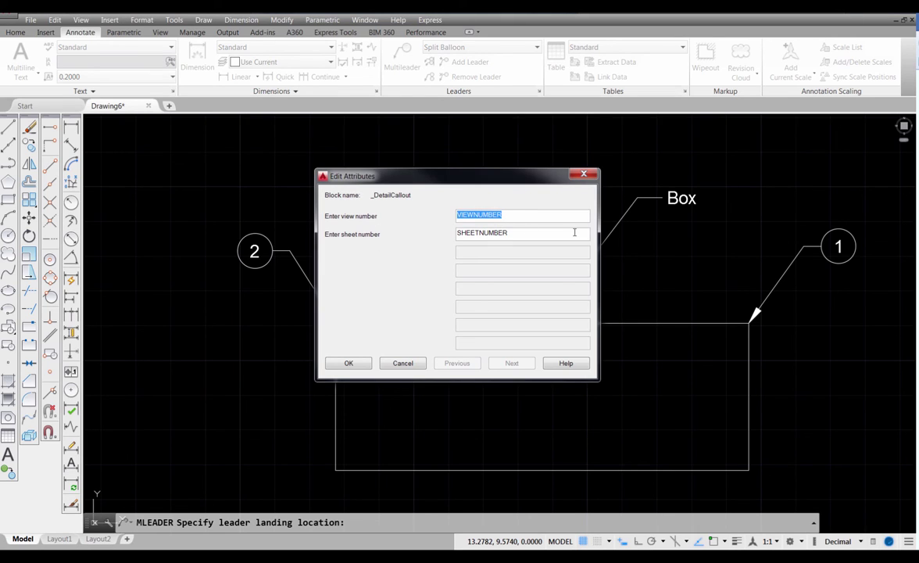
pyautogui.write('1')
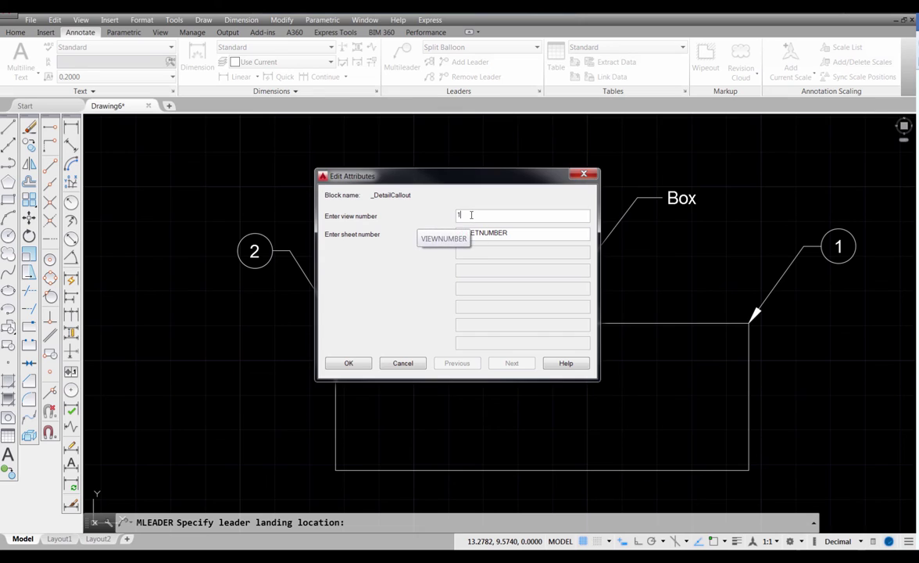
pyautogui.press('Tab')
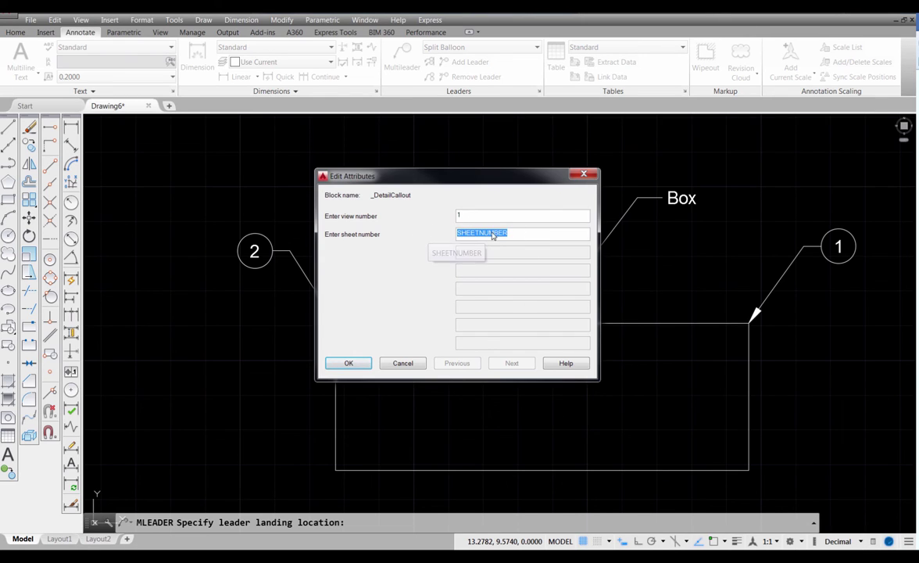
pyautogui.write('3')
pyautogui.click(349, 363)
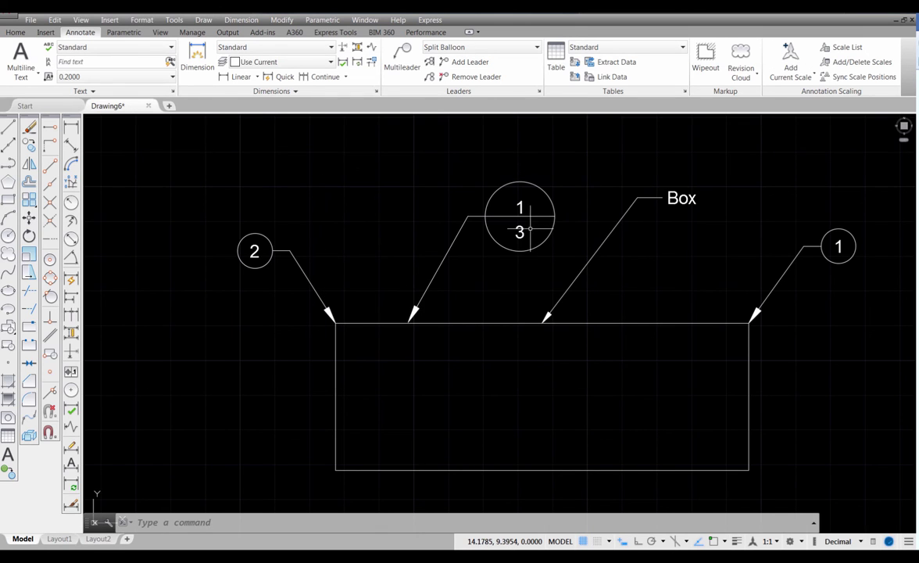
# - Zoom and pan the view to recentre the box
pyautogui.scroll(2, 531, 226)
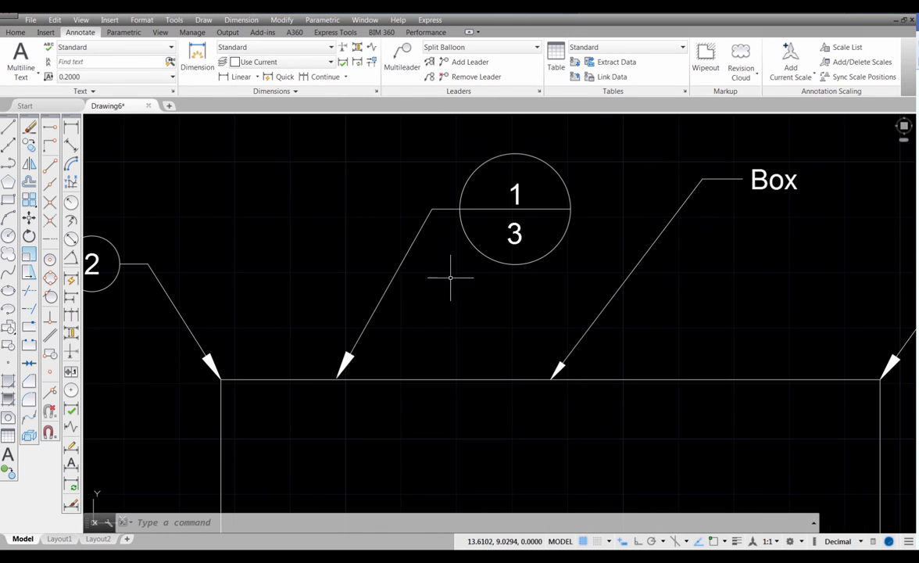
pyautogui.scroll(-2, 480, 318)
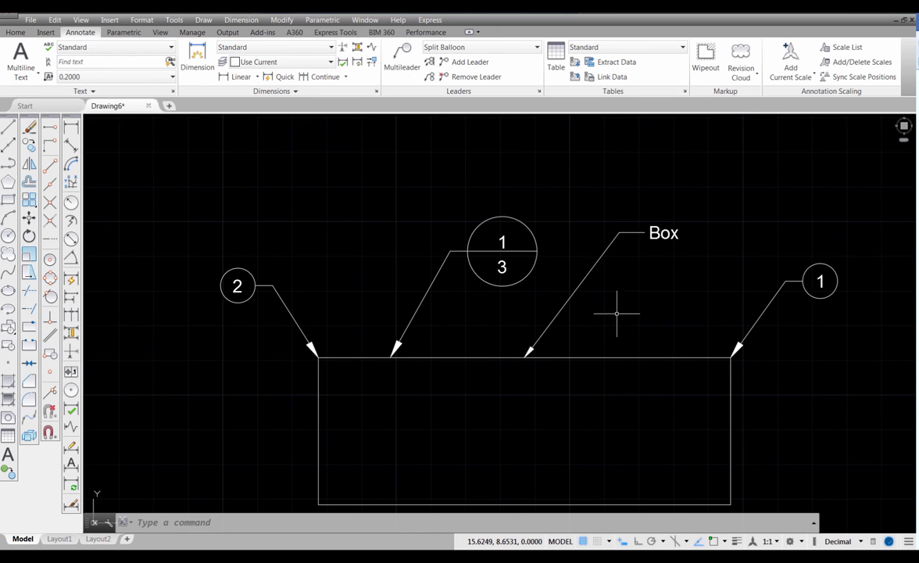
pyautogui.moveTo(637, 313); pyautogui.dragTo(624, 277, button='middle')
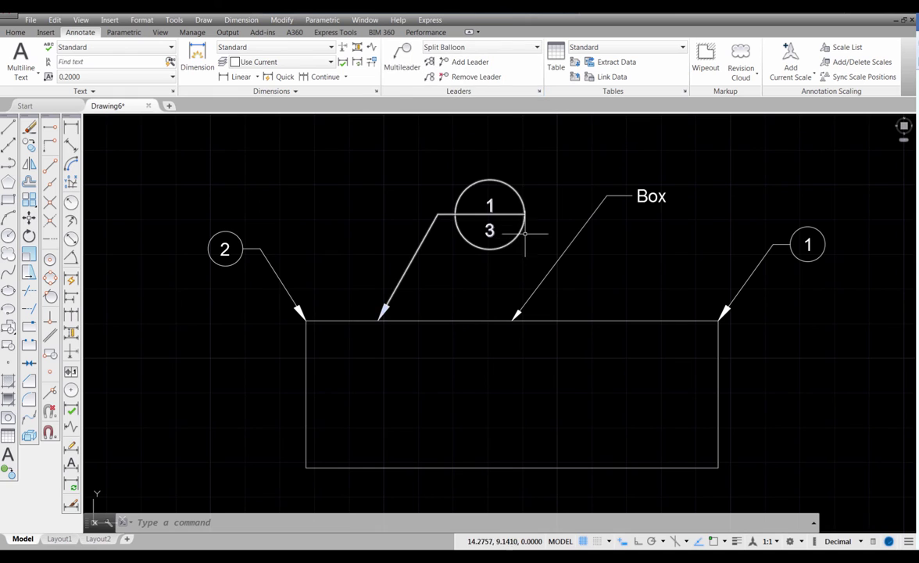
pyautogui.click(539, 91)
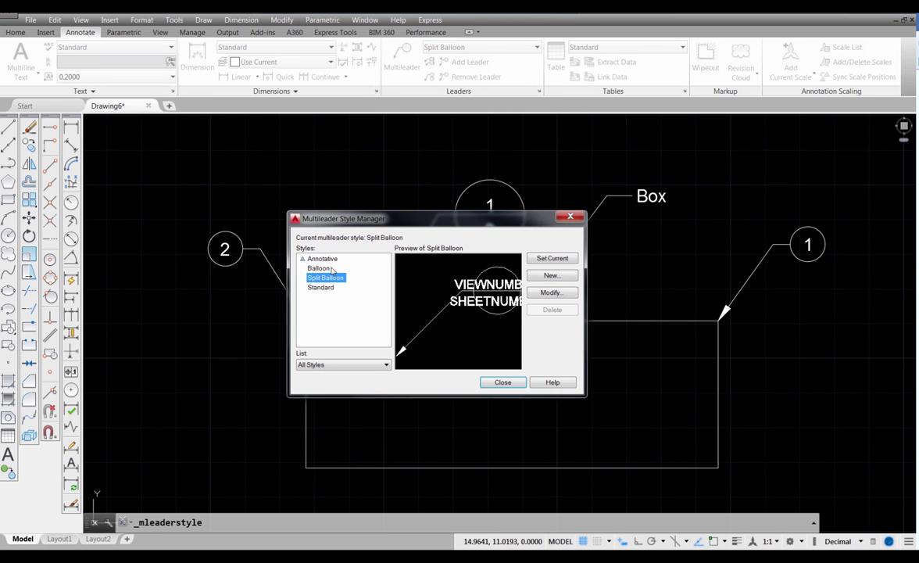
# - Close the Multileader Style Manager and pan the drawing slightly downward
pyautogui.click(354, 320)
pyautogui.click(504, 382)
pyautogui.moveTo(580, 305); pyautogui.dragTo(579, 323, button='middle')
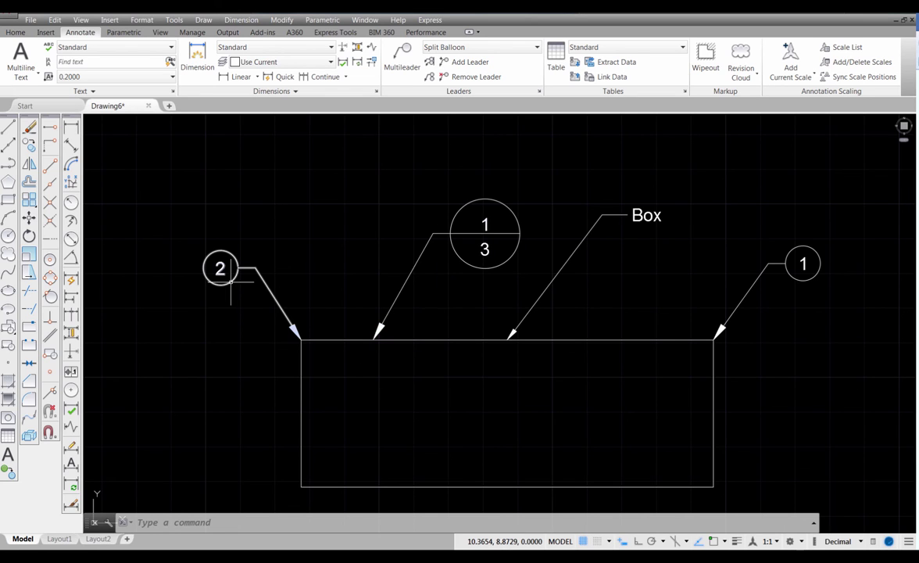
pyautogui.doubleClick(481, 267)
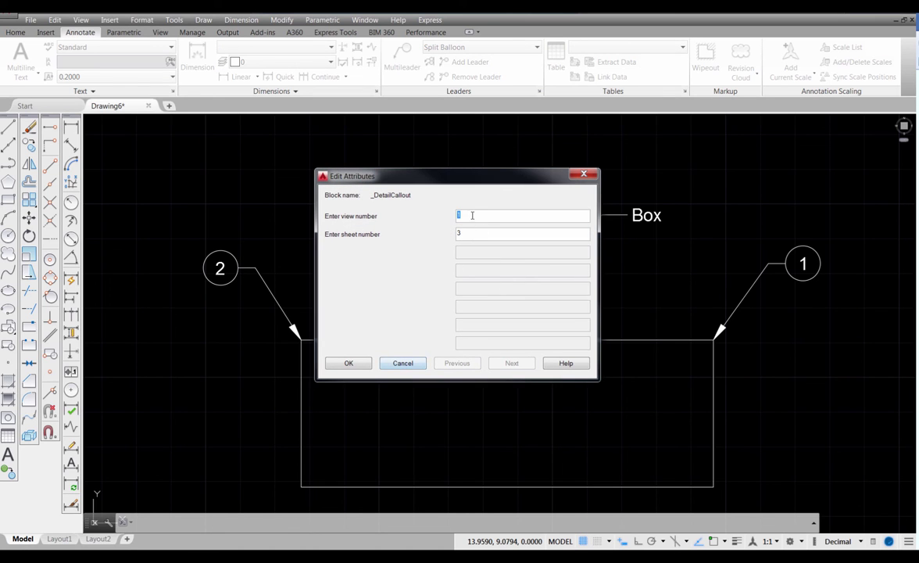
pyautogui.click(573, 177)
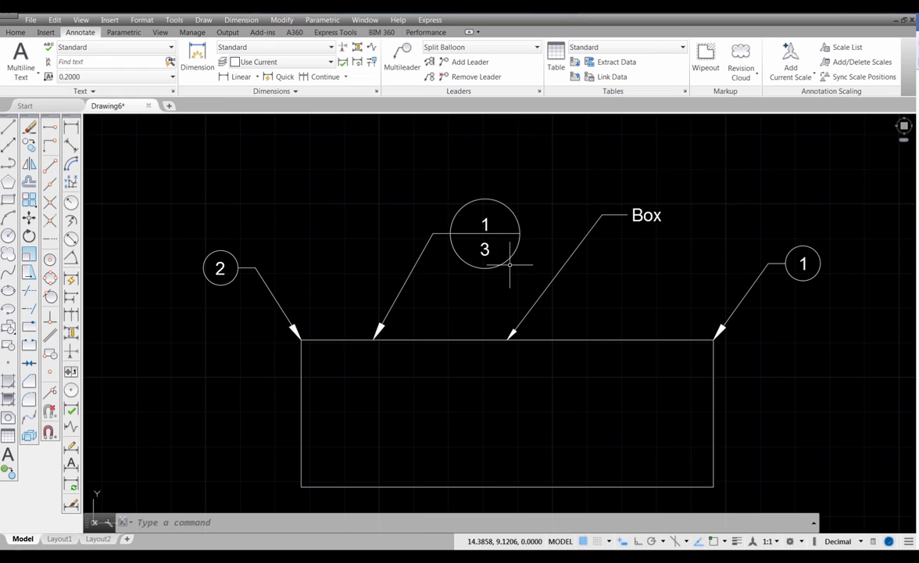